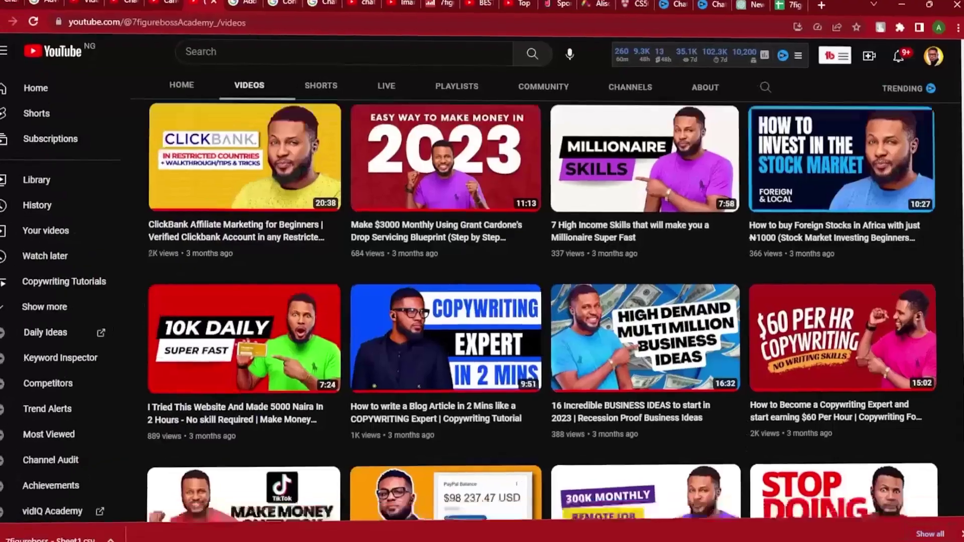
scroll(482, 271, "down", 8)
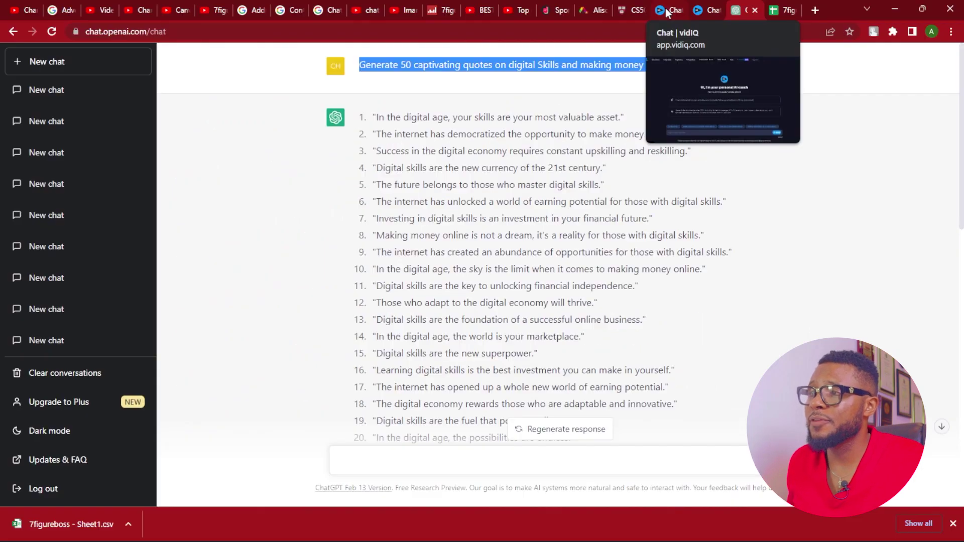
Ask the vidIQ AI coach to "Generate 50 captivating quotes on digital Skills and making money online", following up with "make it up to 50"
left_click(667, 12)
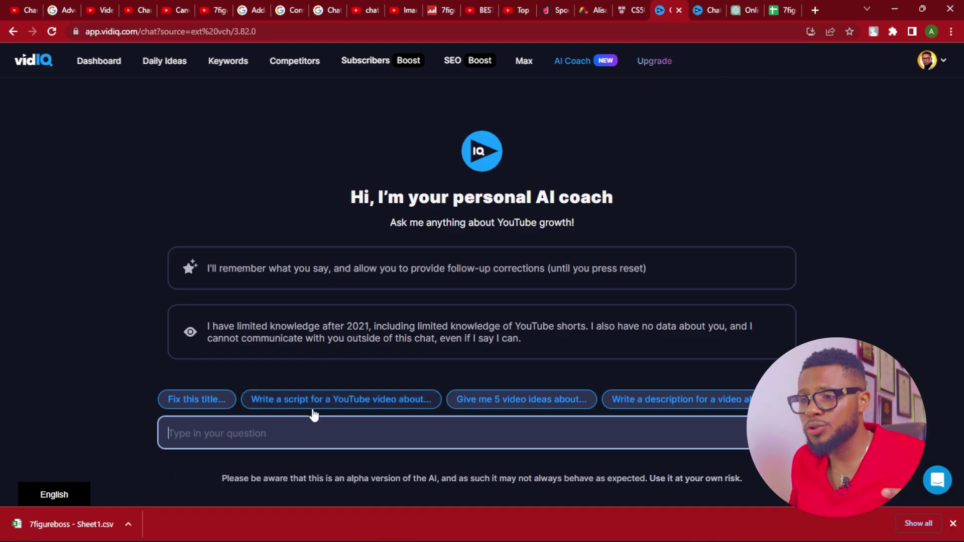
right_click(232, 435)
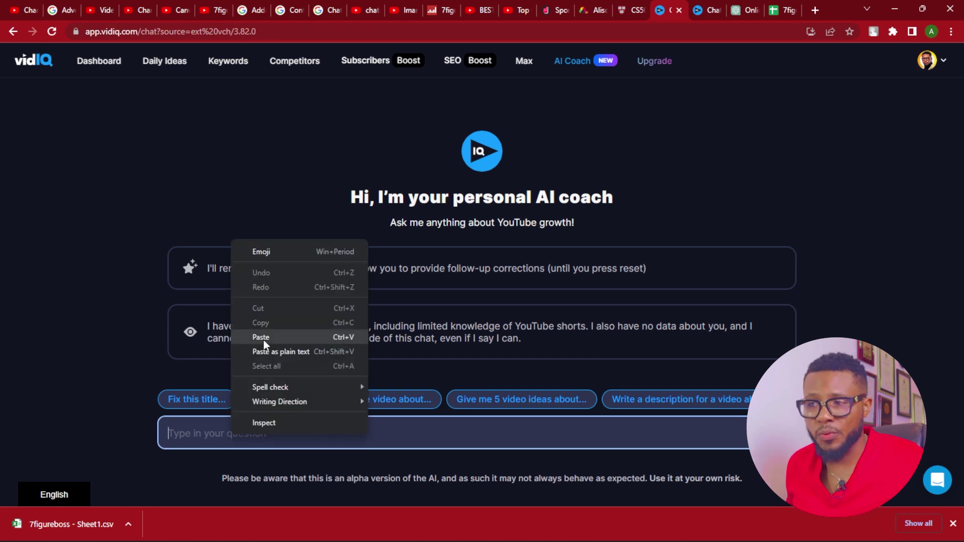
left_click(263, 338)
left_click_drag(501, 433, 163, 432)
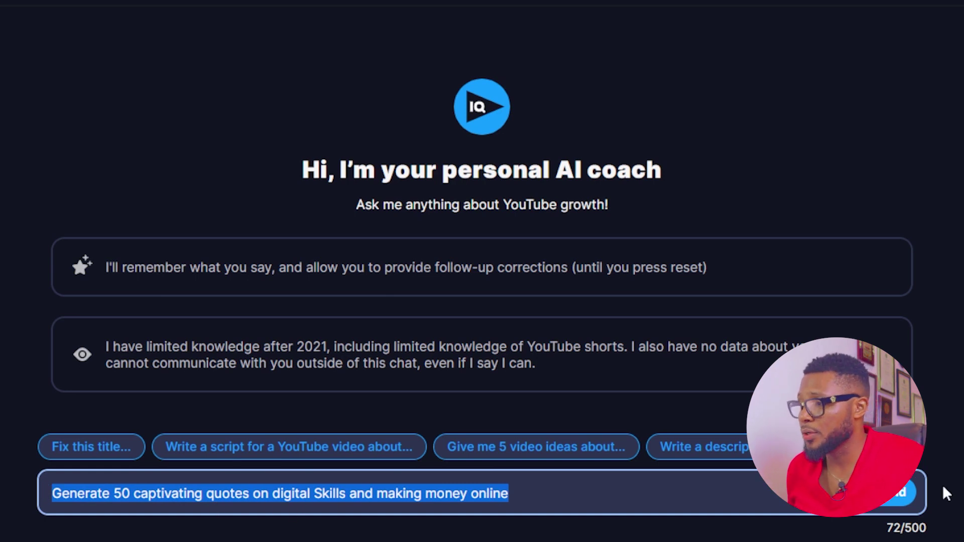
left_click(883, 505)
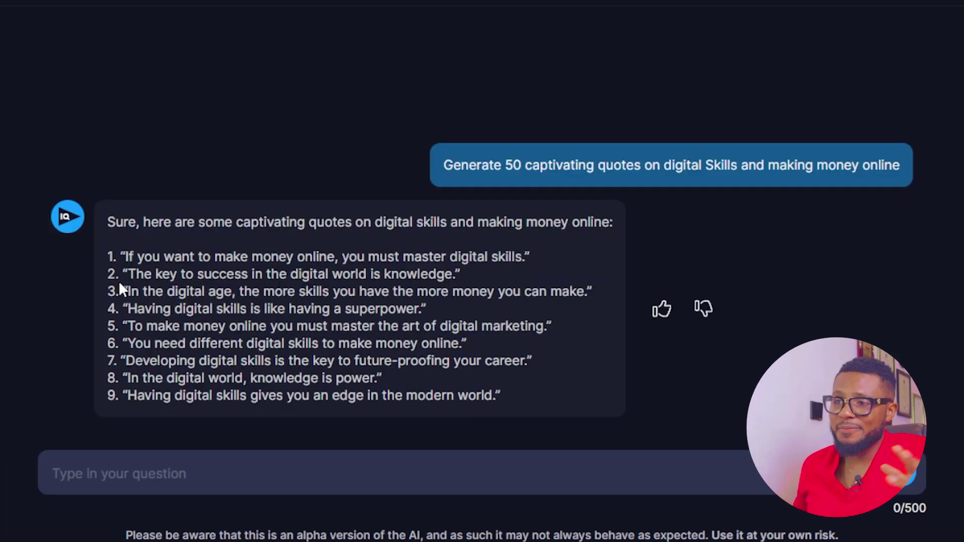
left_click(300, 472)
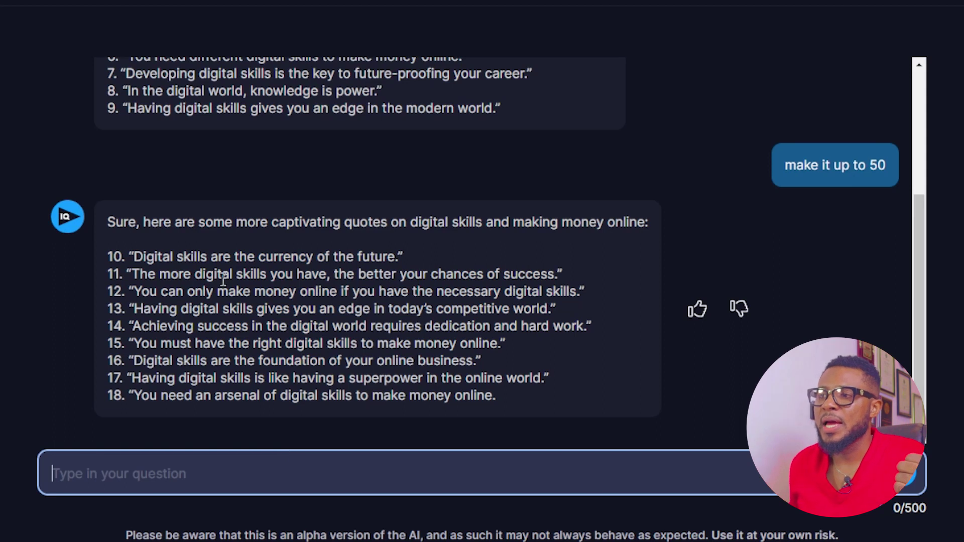
Copy quotes 1 to 9 from the AI coach's first reply
scroll(223, 281, "up", 4)
left_click_drag(503, 310, 109, 177)
right_click(113, 170)
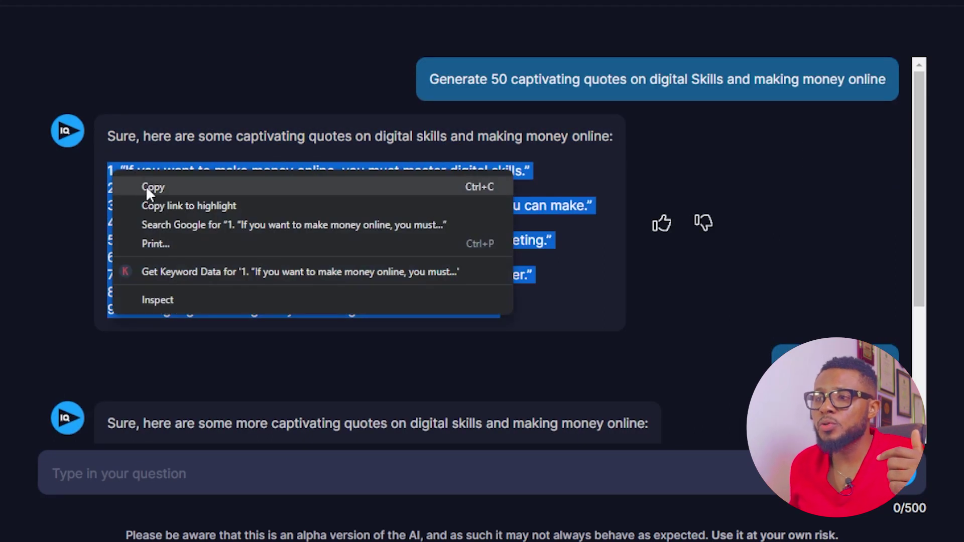
left_click(149, 186)
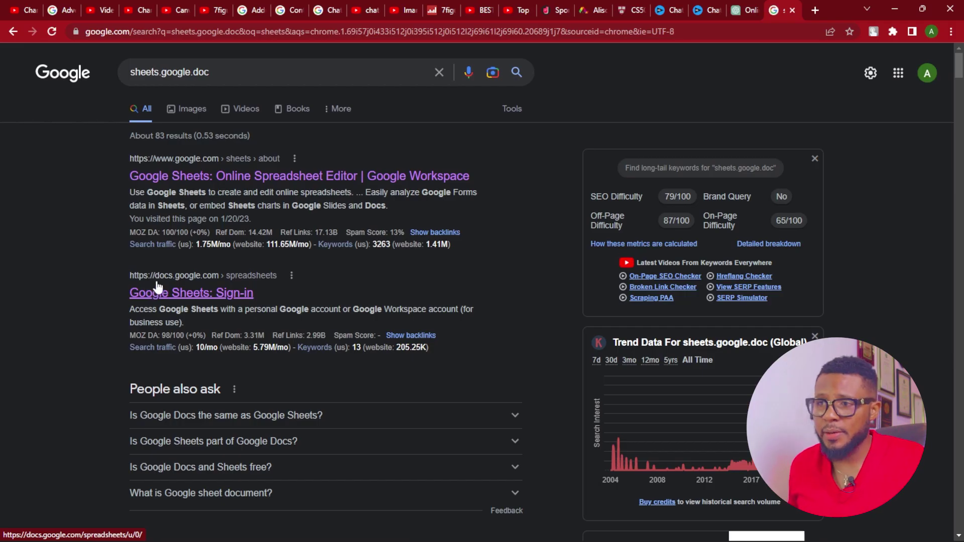
Create a blank spreadsheet in Google Sheets and paste the copied quotes as values only, starting at cell A1
left_click(151, 291)
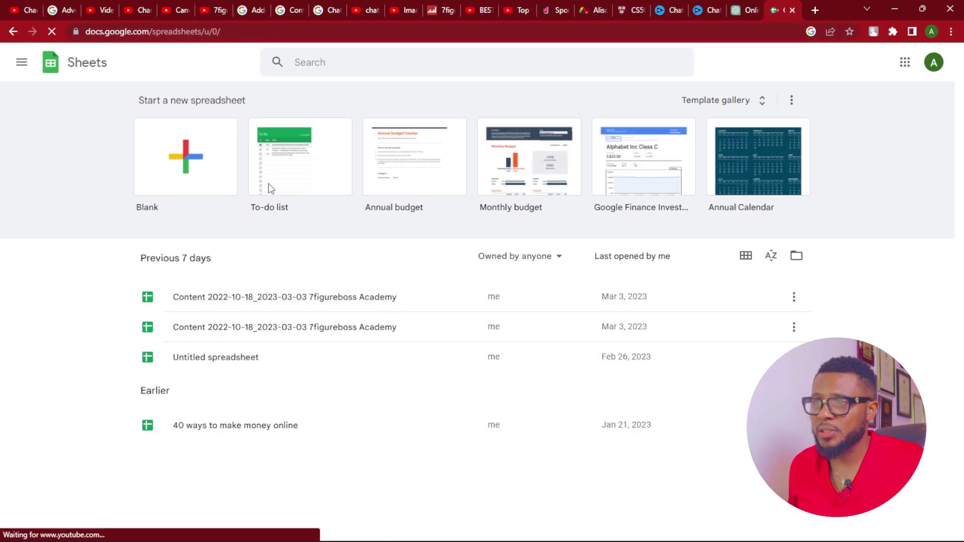
left_click(185, 166)
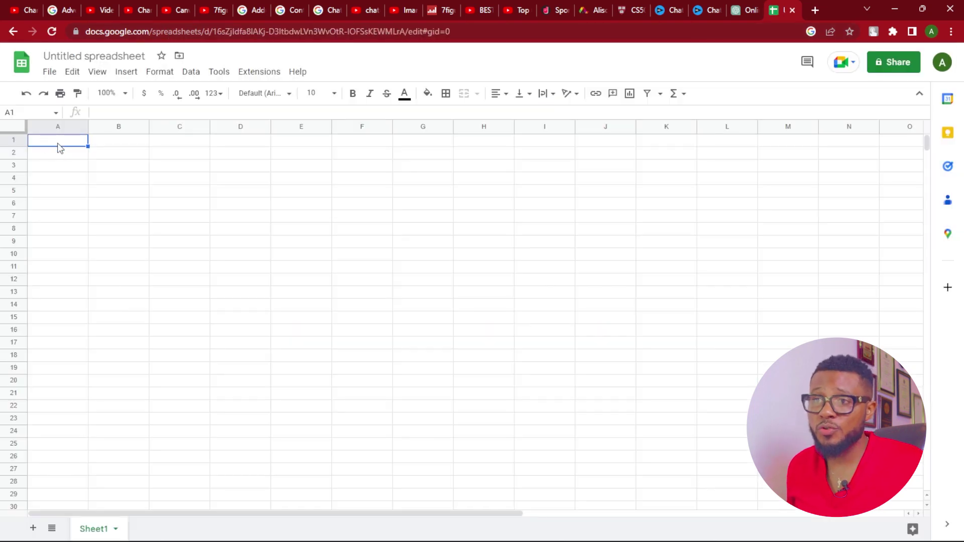
right_click(59, 147)
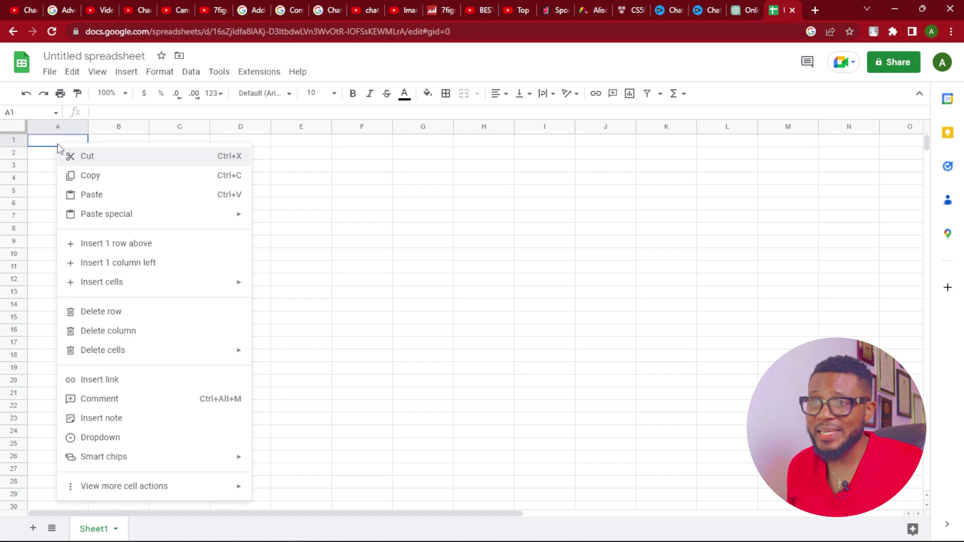
mouse_move(107, 213)
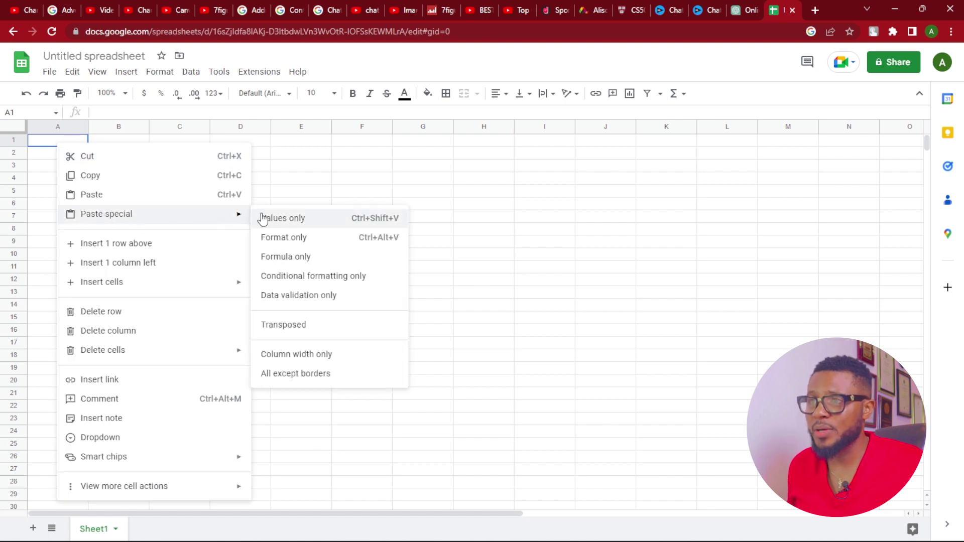
left_click(306, 225)
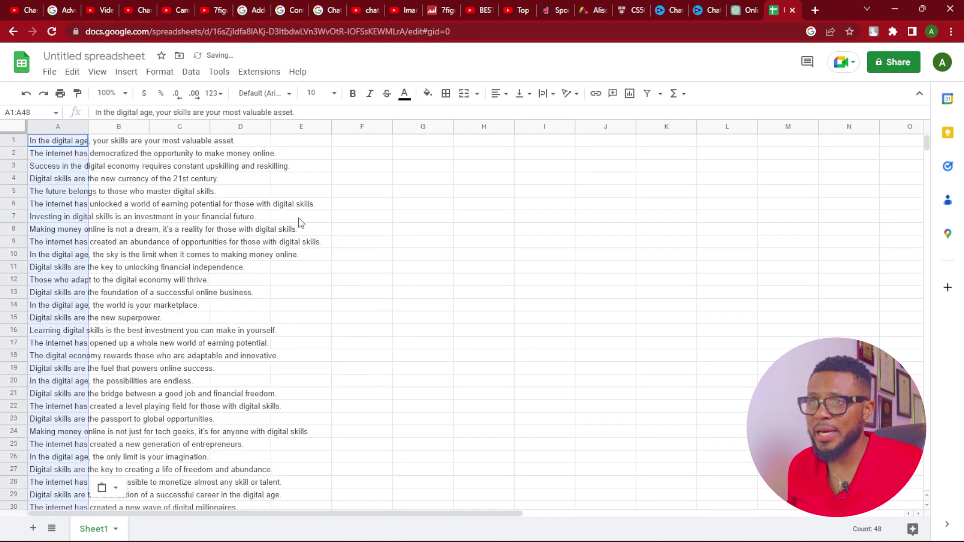
scroll(190, 197, "down", 2)
scroll(194, 196, "down", 6)
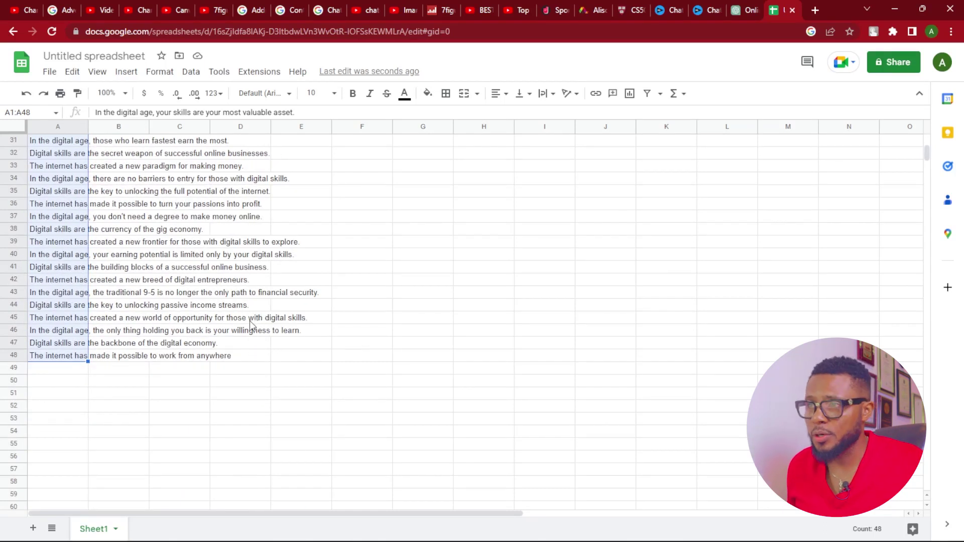
scroll(249, 325, "down", 1)
Switch to ChatGPT and copy quotes 49 and 50 from its last reply
left_click(744, 10)
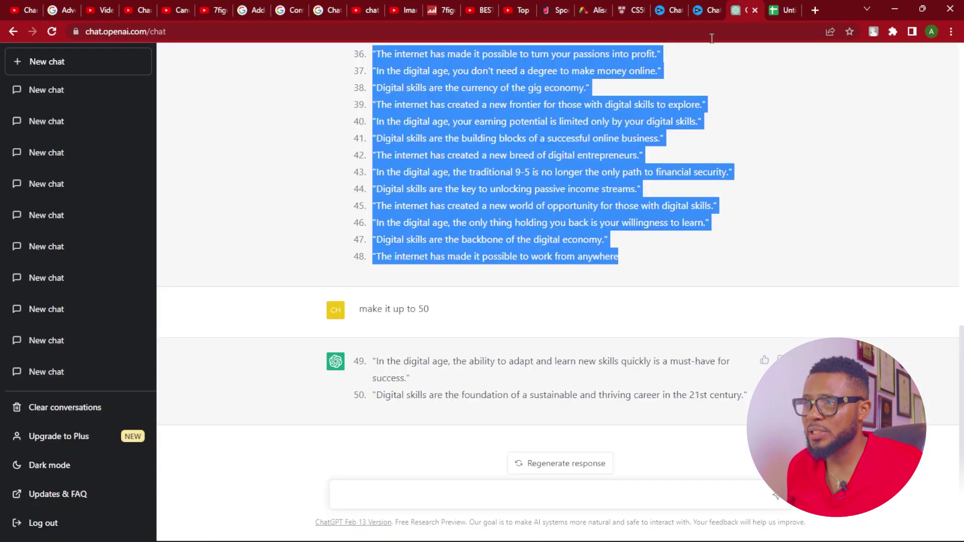
left_click_drag(377, 361, 744, 396)
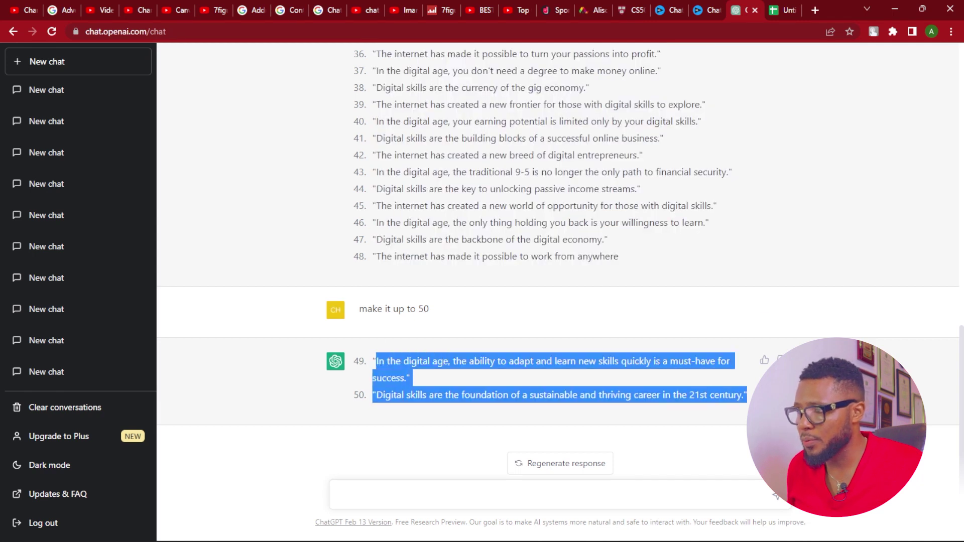
right_click(658, 396)
left_click(696, 411)
Back in the spreadsheet, paste the two copied quotes as values only, starting at cell A49
left_click(781, 10)
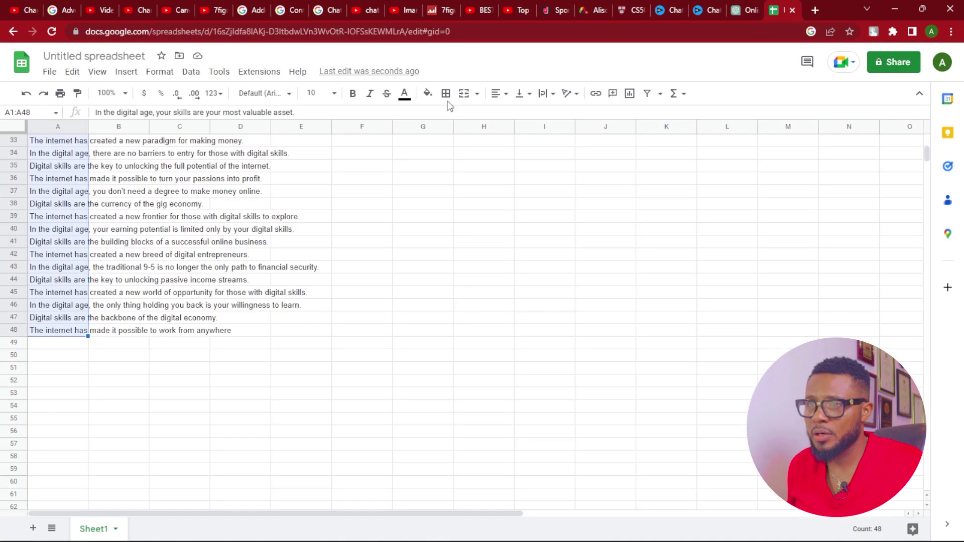
left_click(60, 344)
right_click(60, 344)
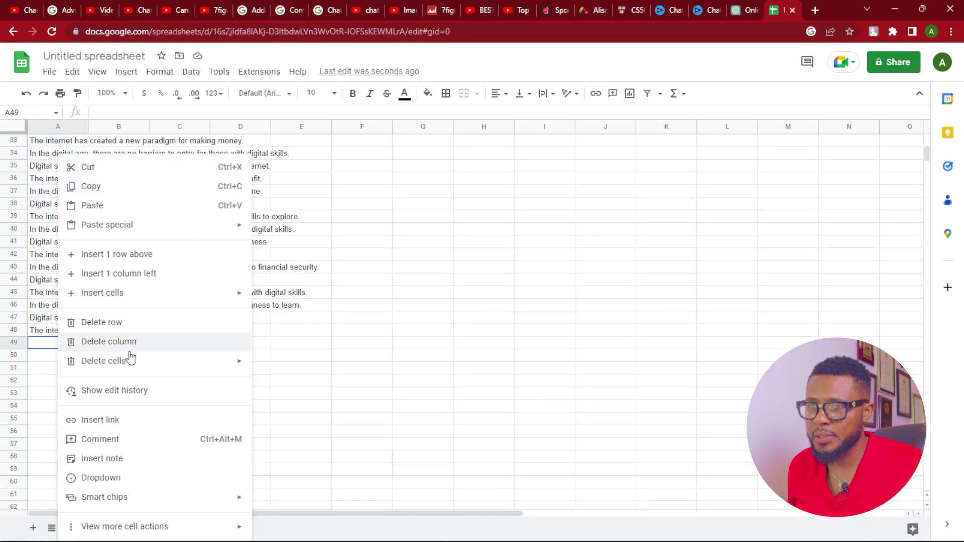
mouse_move(144, 230)
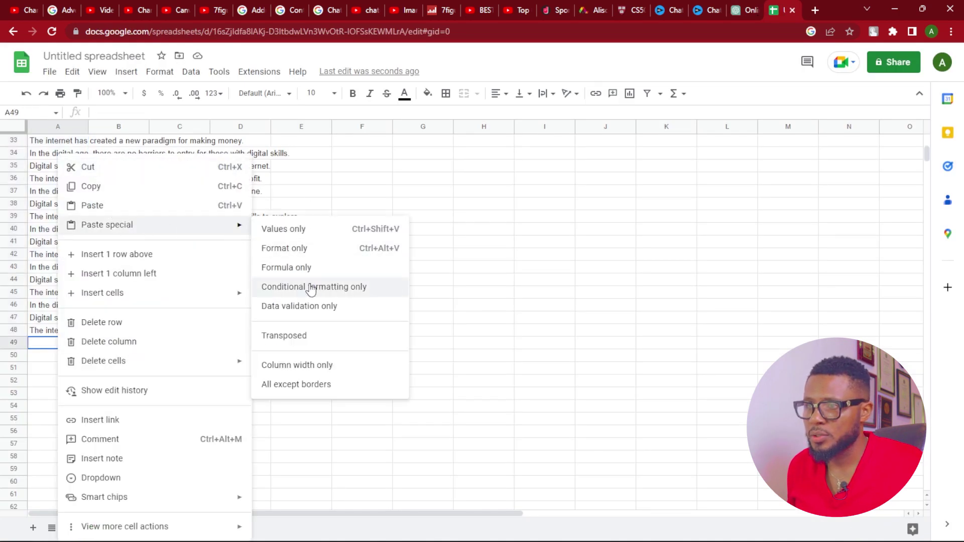
left_click(291, 230)
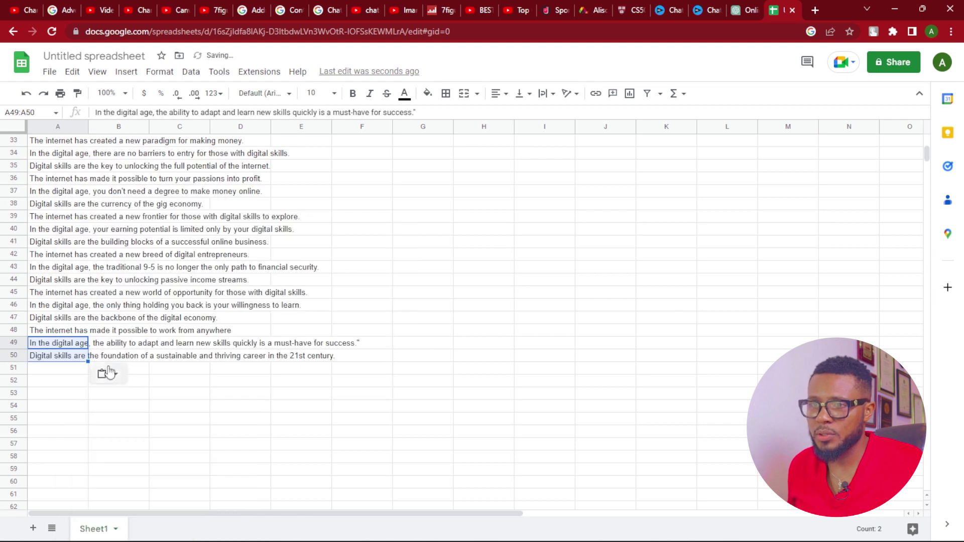
left_click(343, 333)
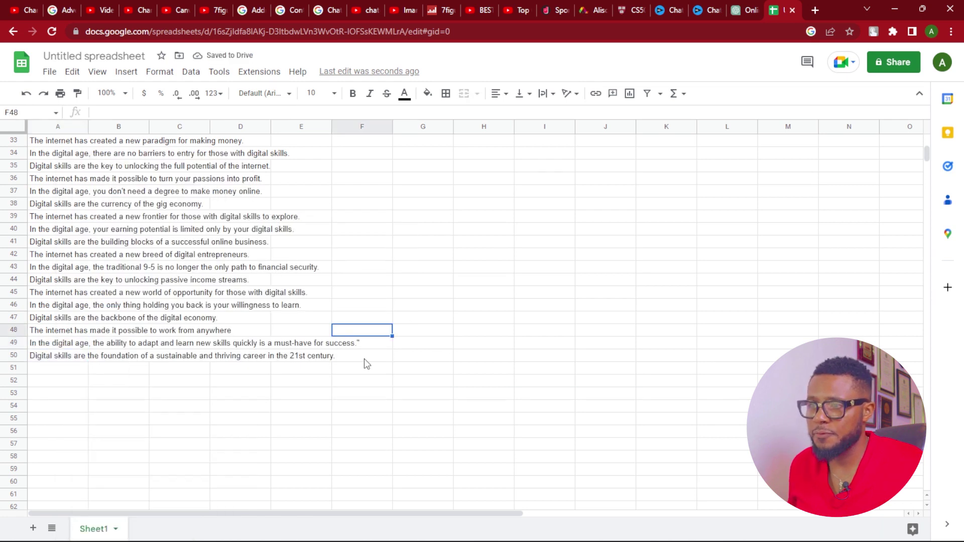
Rename the spreadsheet as 7figureboss
scroll(338, 350, "up", 10)
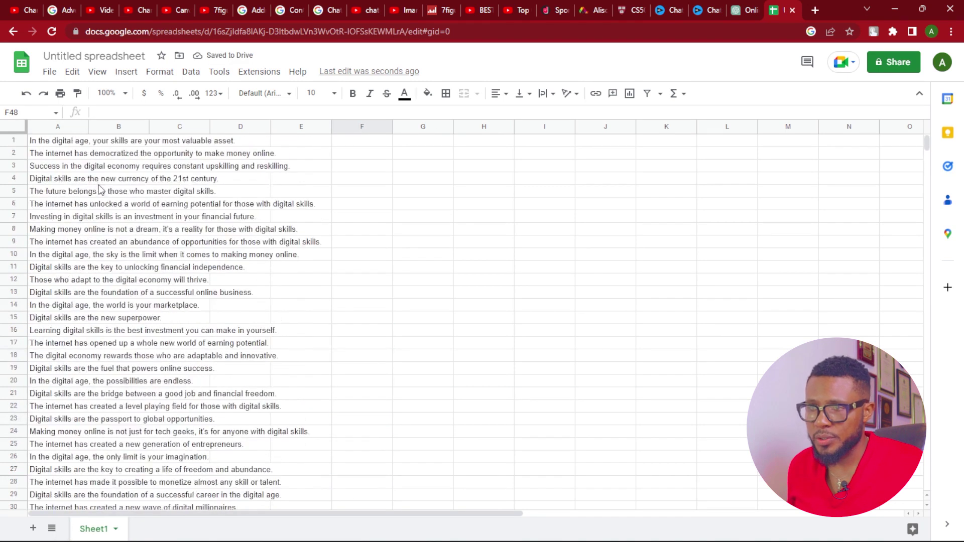
left_click(71, 55)
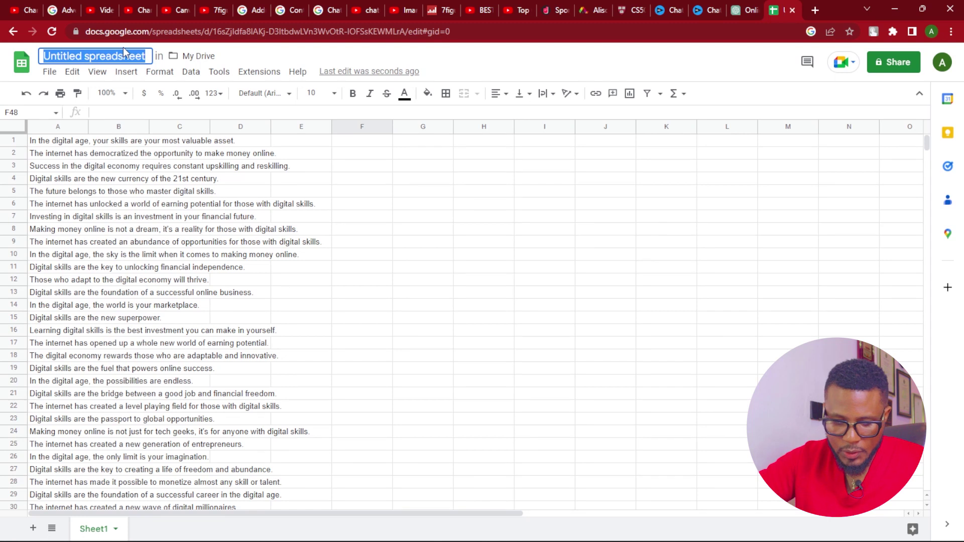
type("&figureboss")
left_click(42, 52)
key("BackSpace")
type("7")
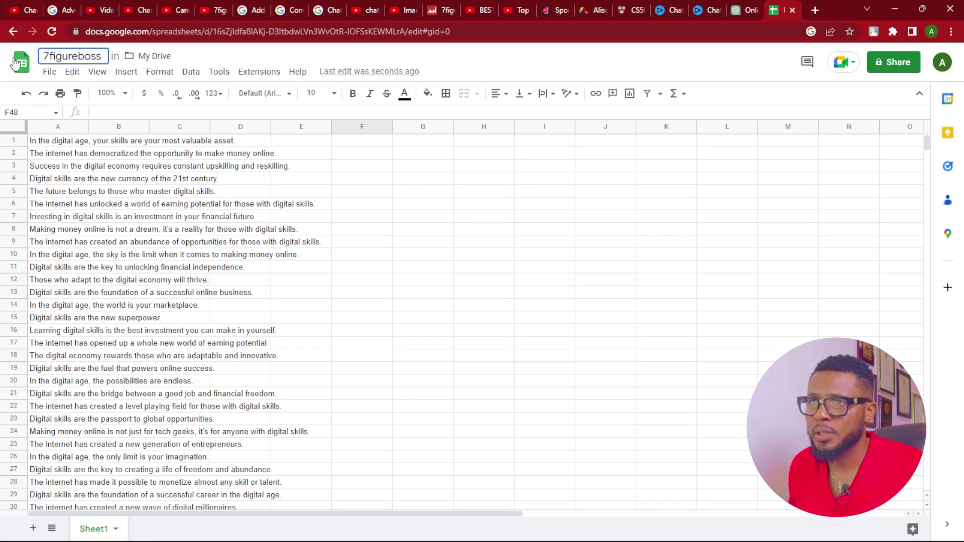
Download the spreadsheet in Comma Separated Values (.csv) format
left_click(49, 72)
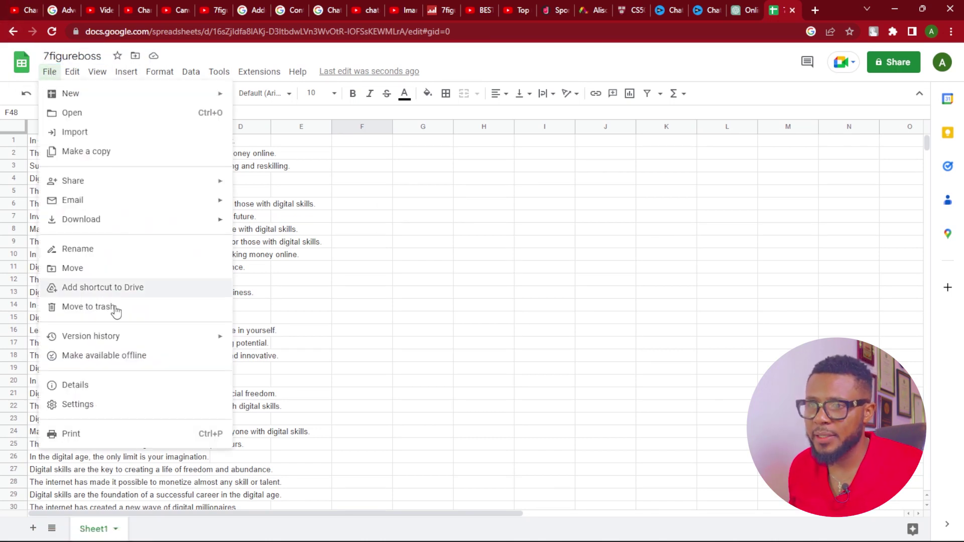
mouse_move(131, 219)
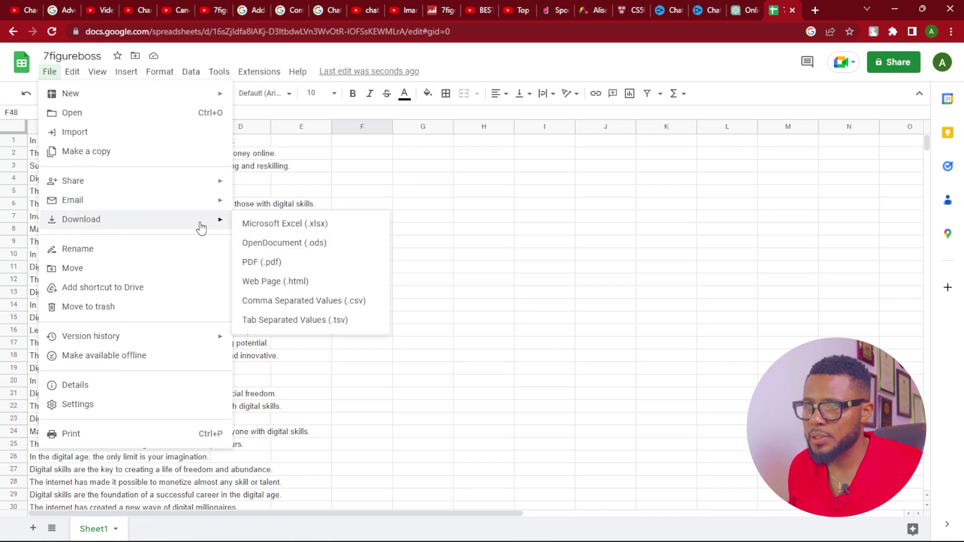
left_click(340, 301)
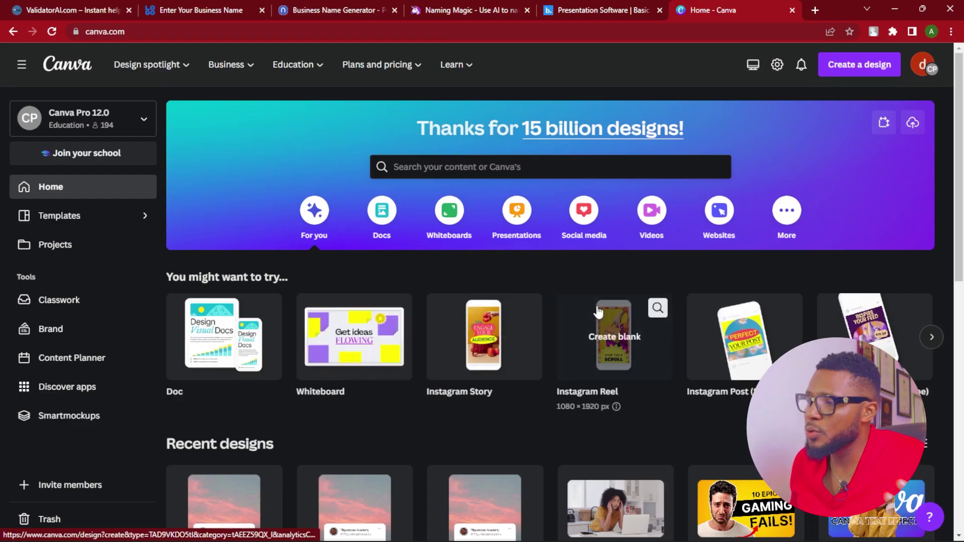
In Canva, create a blank Instagram Reel and apply the pink-sky ocean template with the white social-post quote card
left_click(612, 340)
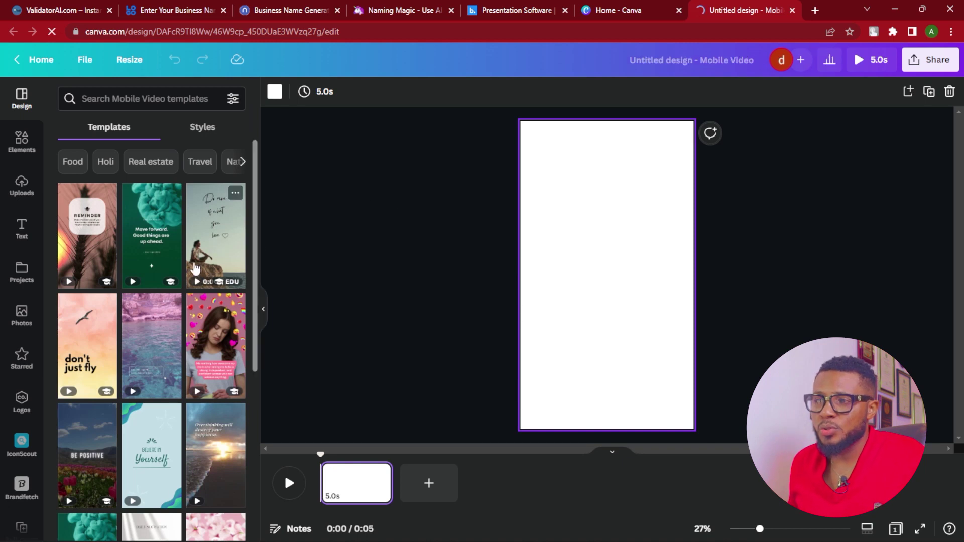
scroll(196, 269, "down", 5)
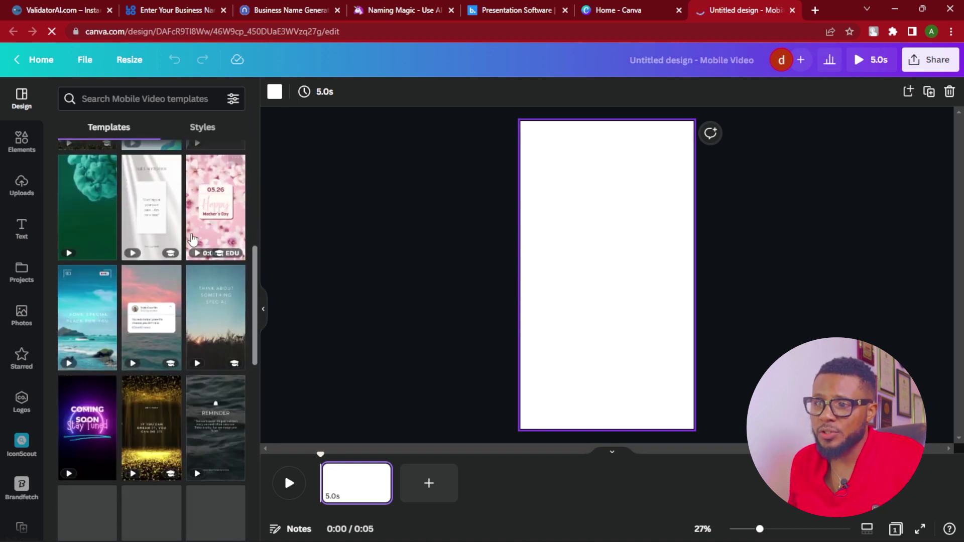
scroll(151, 253, "down", 3)
scroll(136, 207, "up", 3)
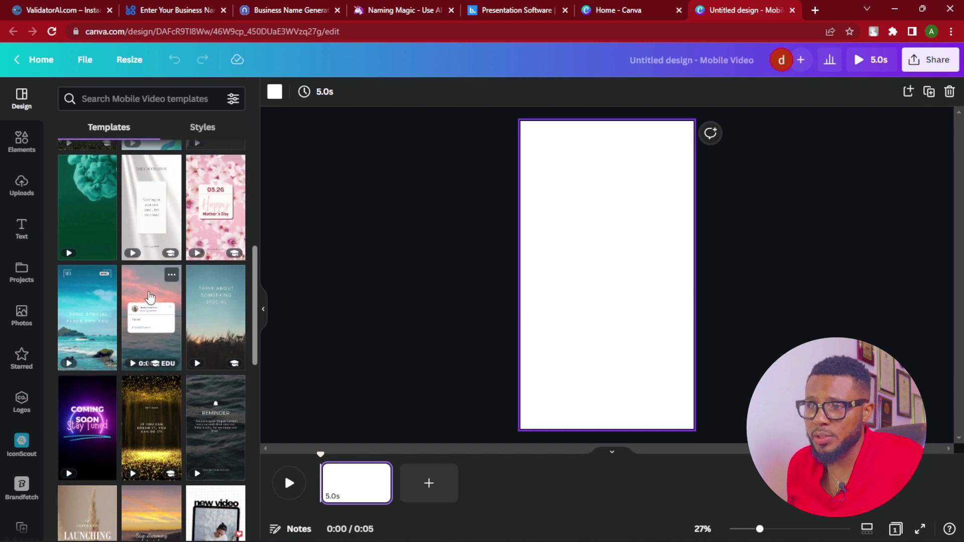
left_click(152, 315)
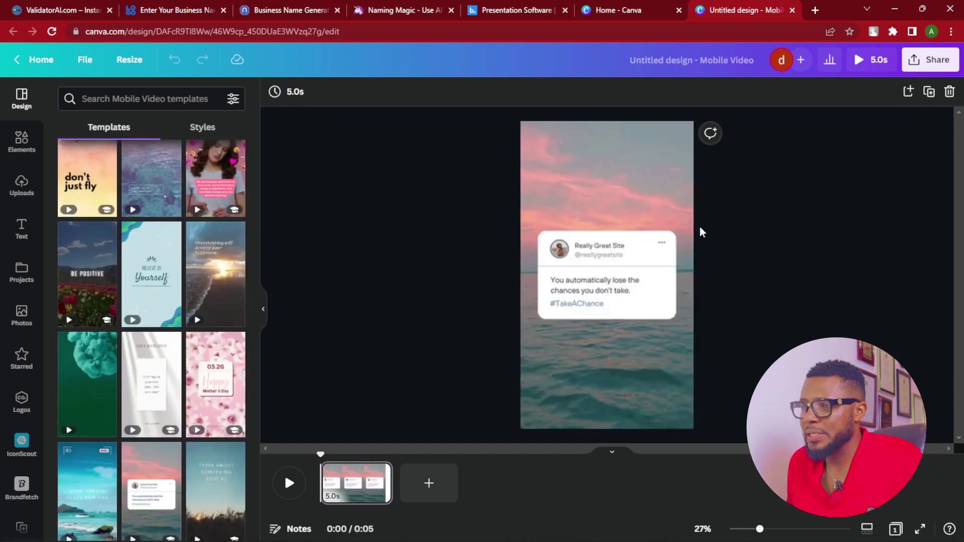
Select the template's background video and preview its playback
left_click(574, 159)
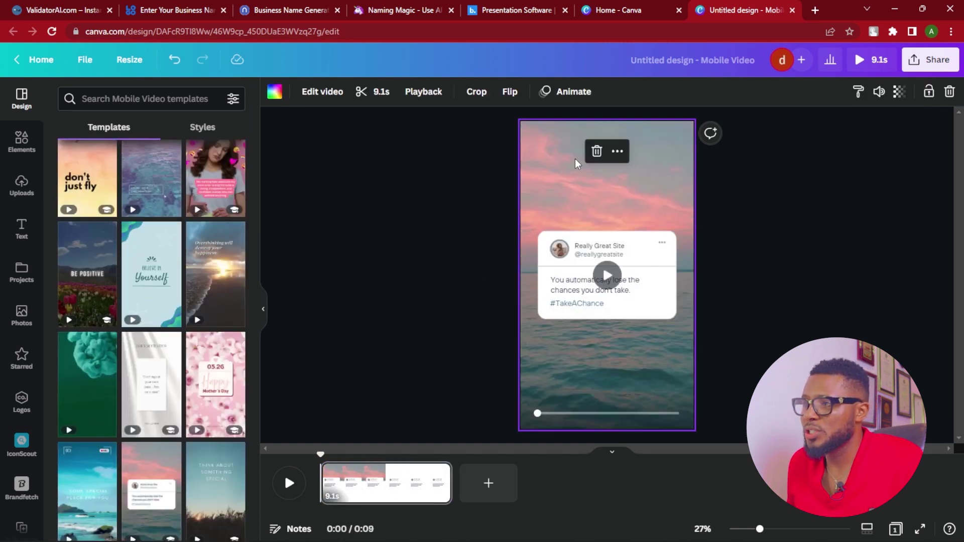
left_click(605, 276)
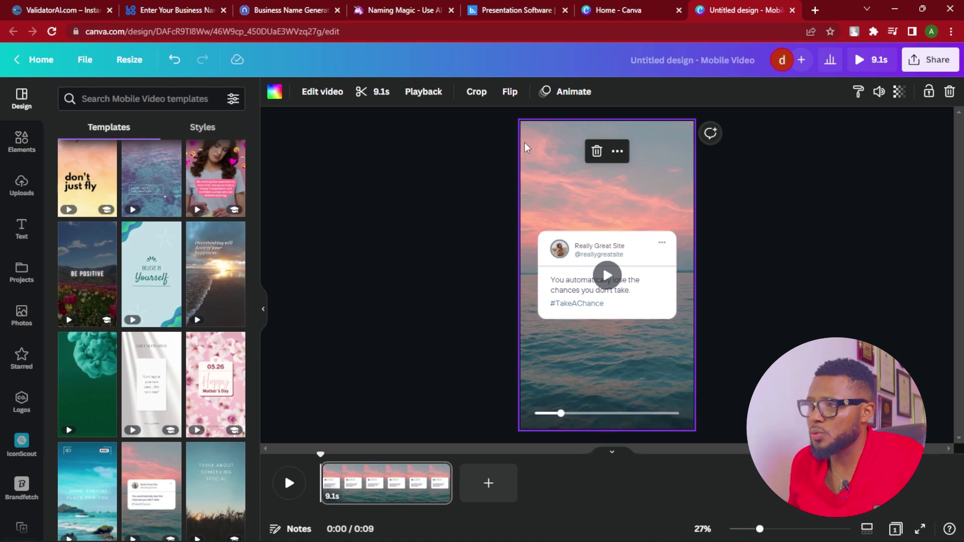
Search the design elements for "video background" and filter the results to vertical orientation
left_click(24, 145)
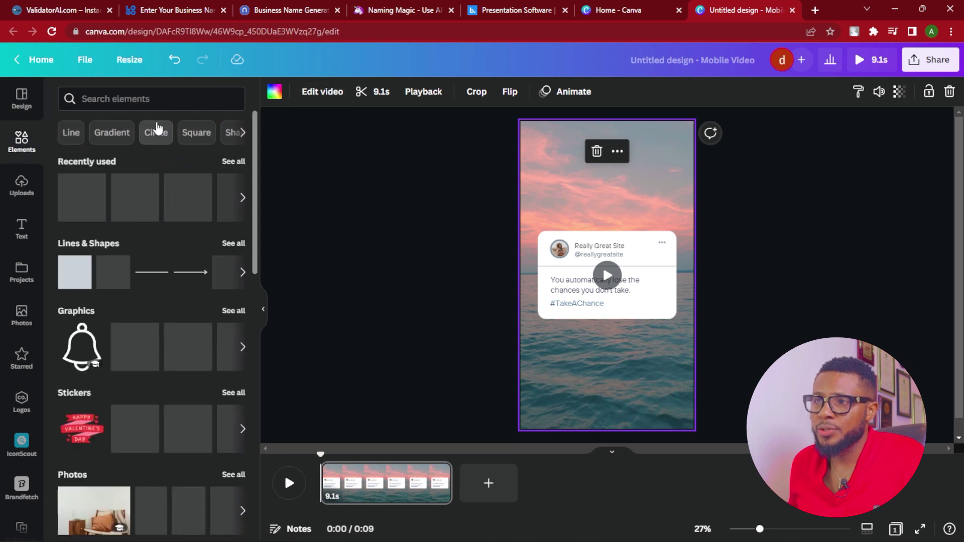
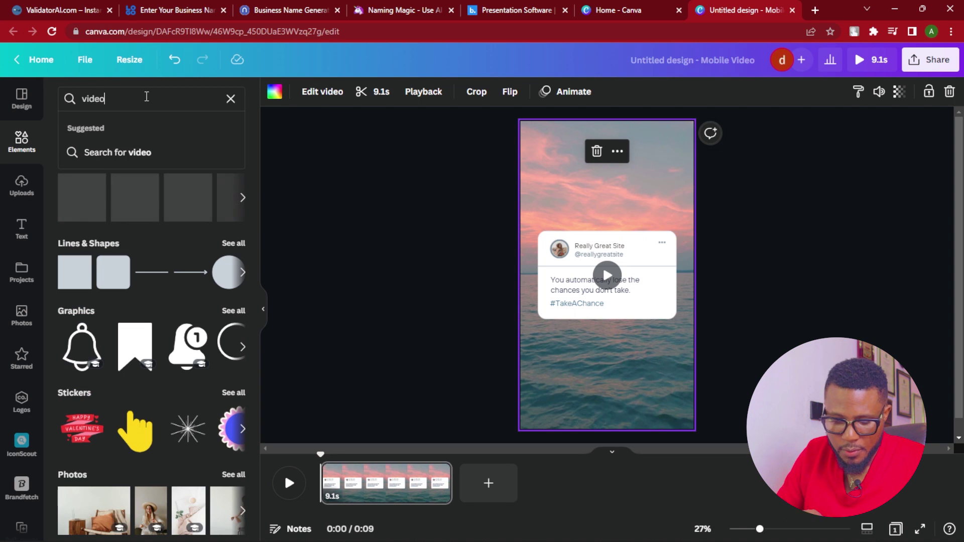
type("ground")
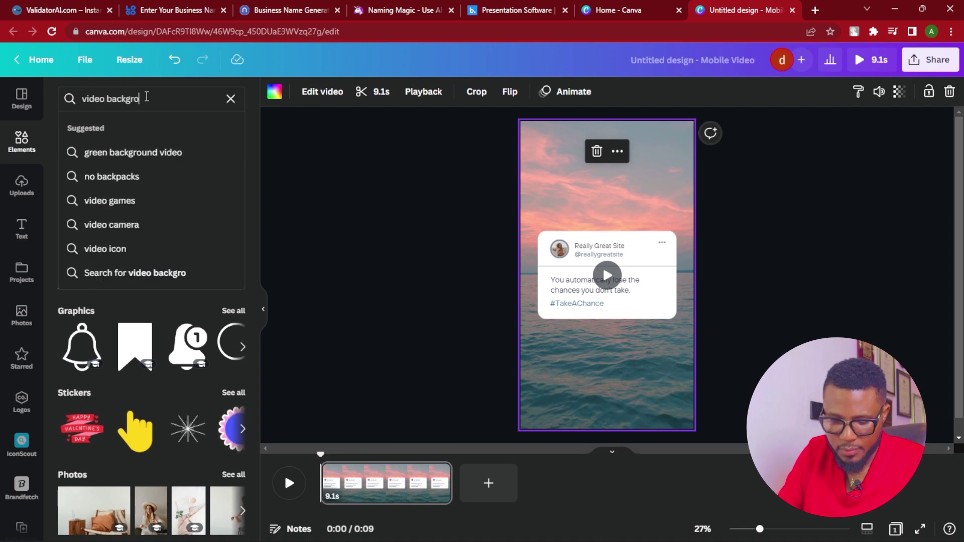
key("Return")
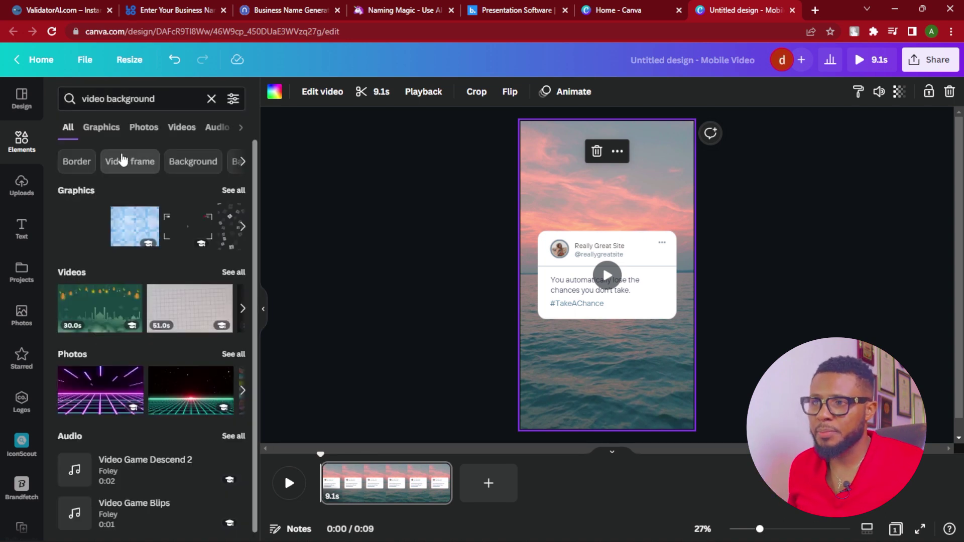
left_click(236, 100)
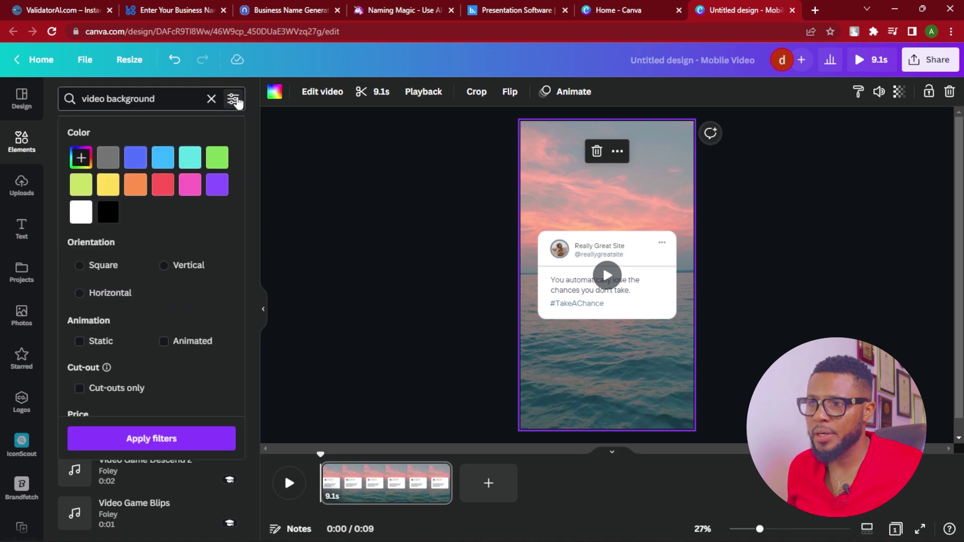
left_click(165, 266)
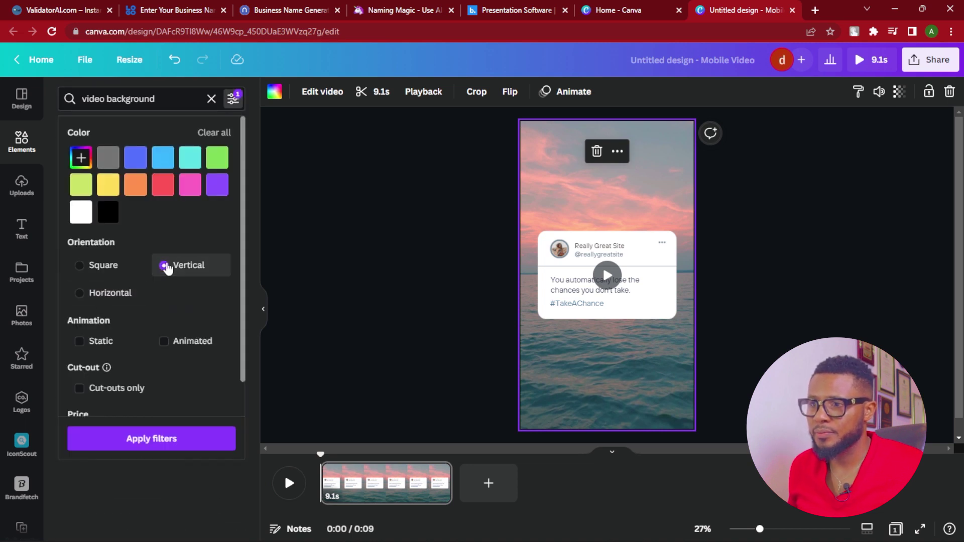
left_click(160, 445)
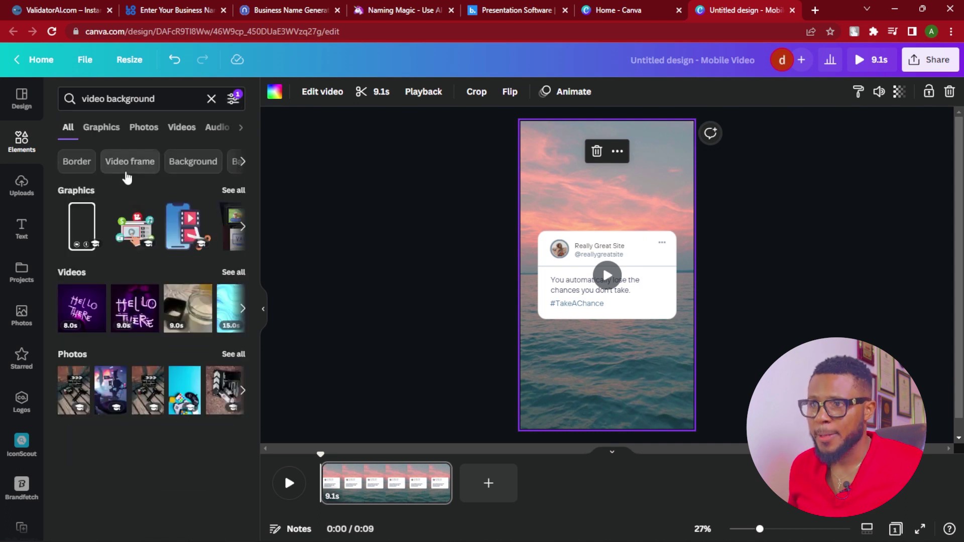
Browse the vertical video results and the filter options for a suitable reel background clip
left_click(184, 128)
scroll(153, 270, "down", 4)
scroll(153, 269, "down", 5)
scroll(166, 266, "down", 10)
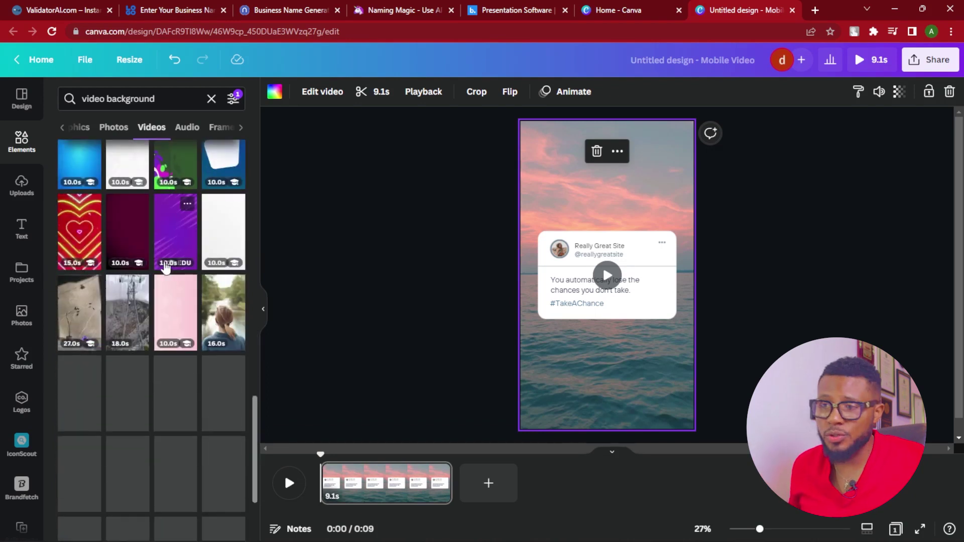
scroll(165, 267, "up", 3)
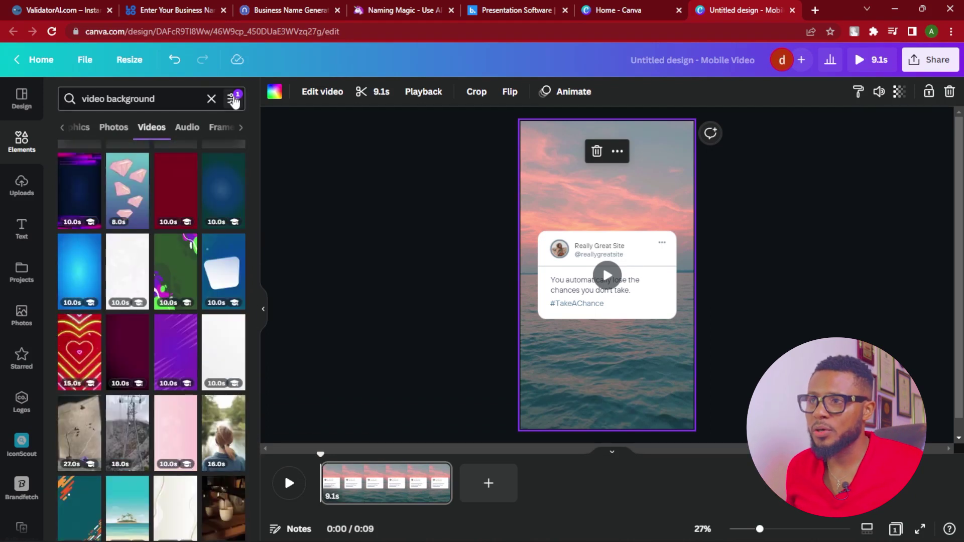
left_click(234, 100)
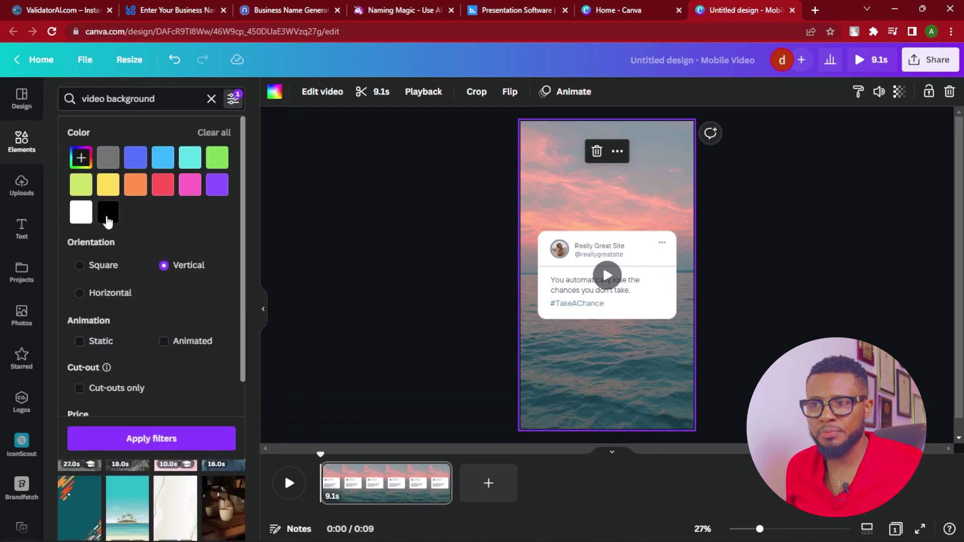
scroll(183, 334, "down", 1)
scroll(120, 180, "up", 1)
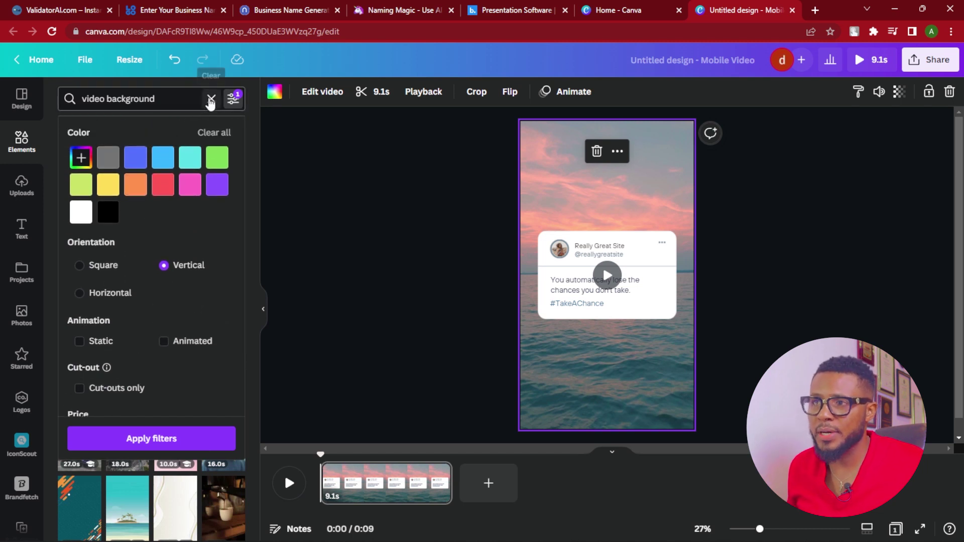
left_click(233, 98)
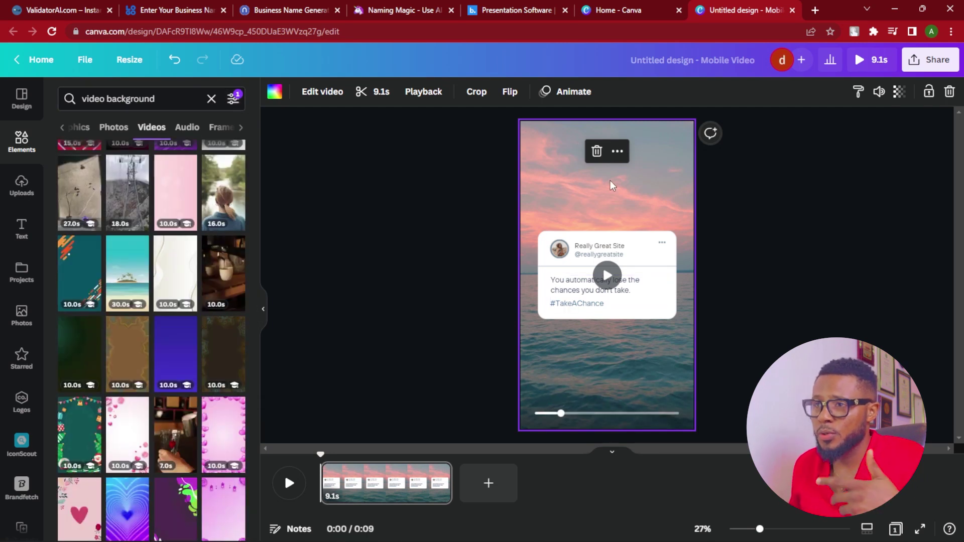
scroll(201, 261, "down", 10)
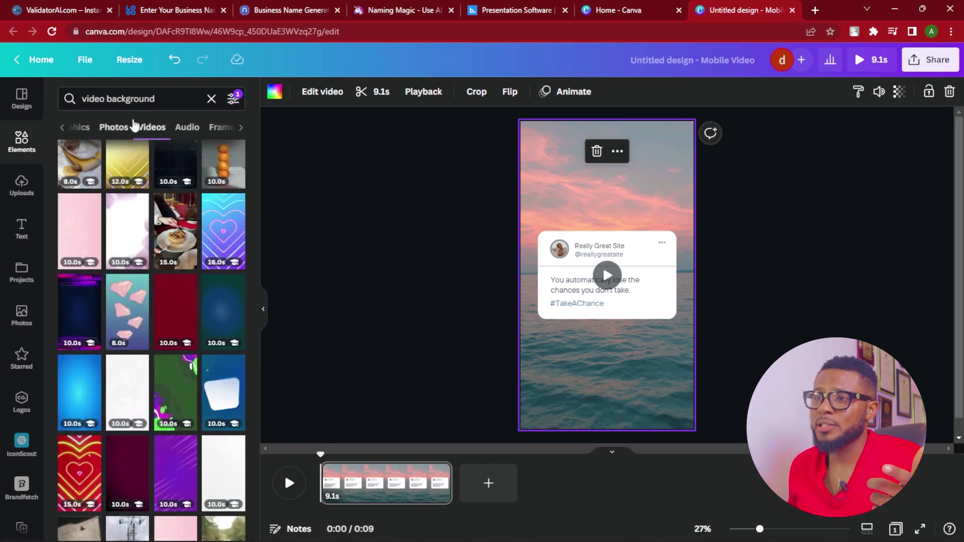
Search the videos for "water side video background" and try the 20-second dark blue particle clip as the reel's background
left_click(82, 97)
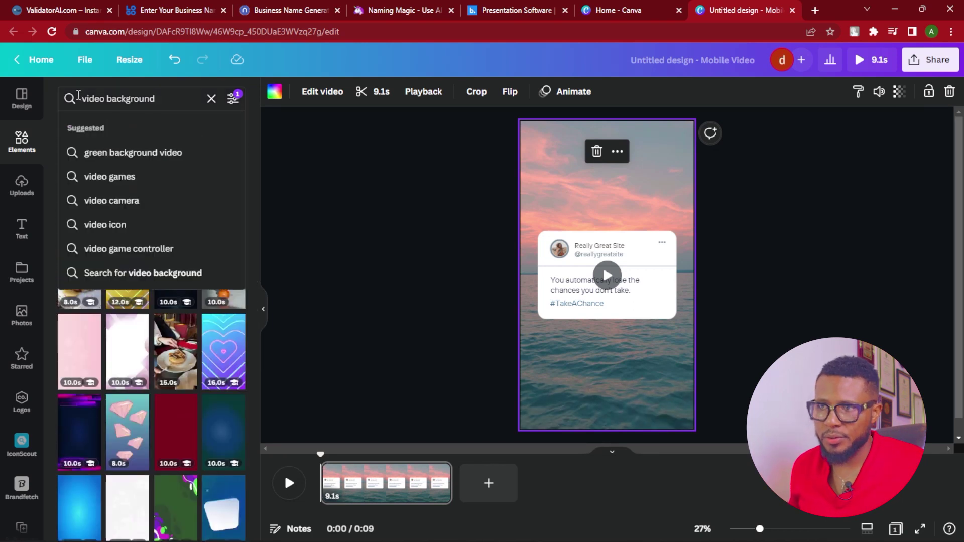
key("Escape")
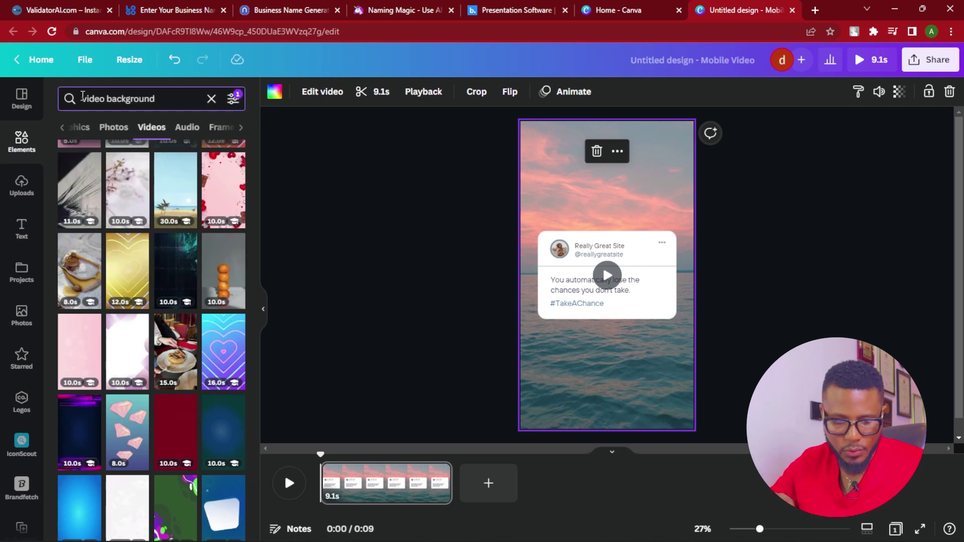
type("water side")
key("Return")
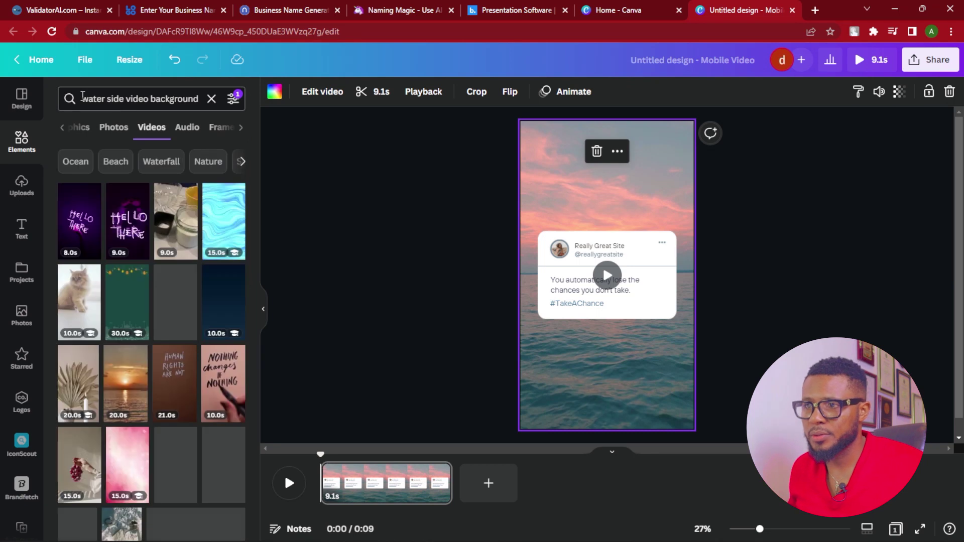
scroll(182, 285, "down", 3)
scroll(182, 285, "down", 1)
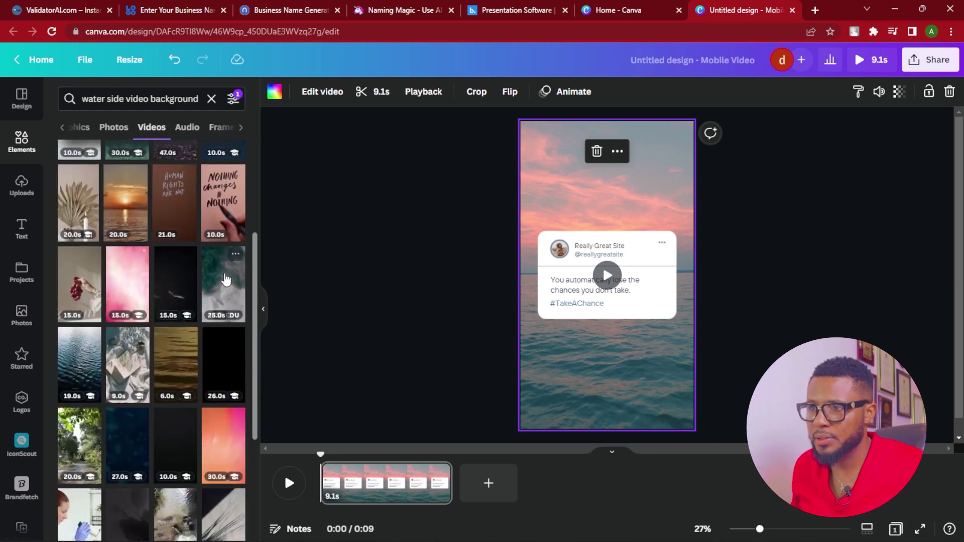
left_click_drag(241, 281, 531, 173)
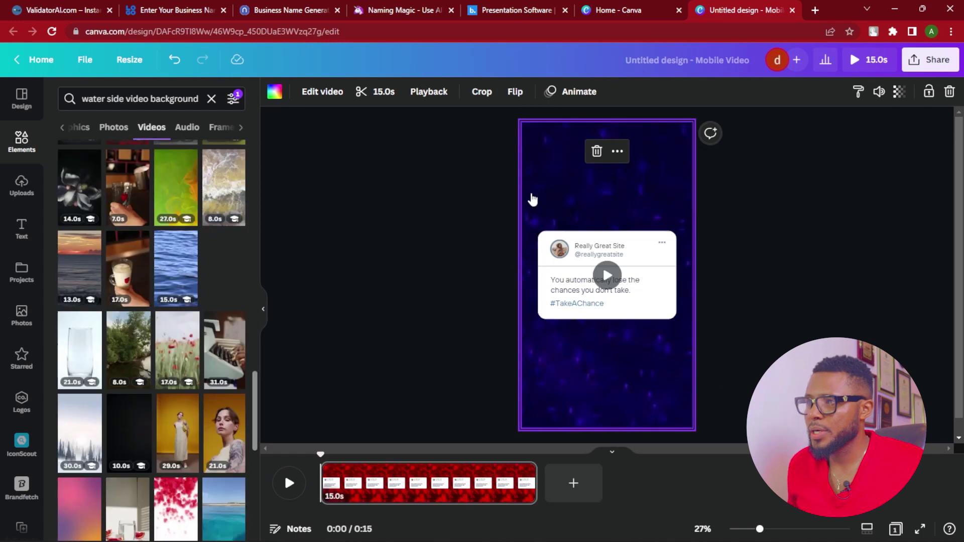
left_click_drag(530, 198, 532, 199)
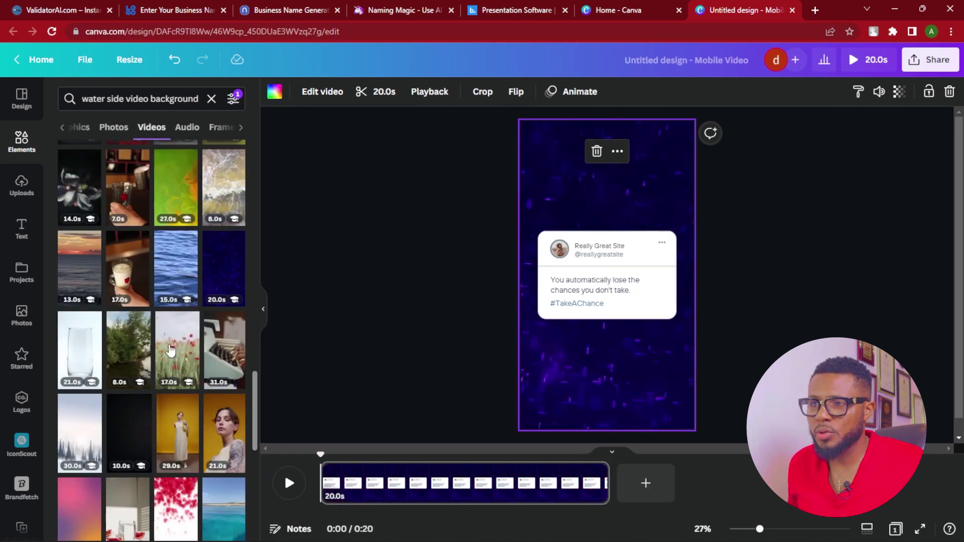
Try the pale 11-second clip from the water side results as the reel's background
scroll(198, 333, "down", 7)
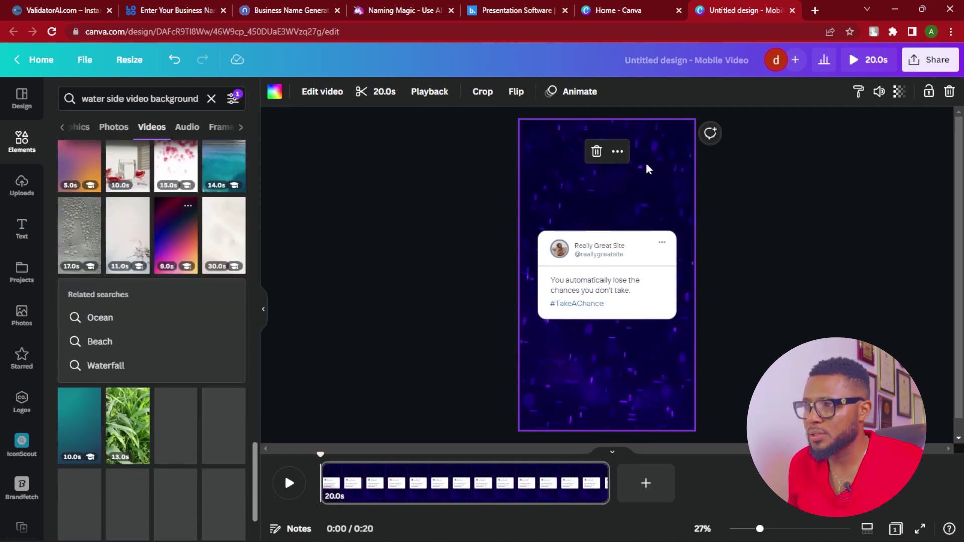
scroll(146, 264, "up", 4)
scroll(176, 266, "down", 4)
scroll(167, 232, "up", 6)
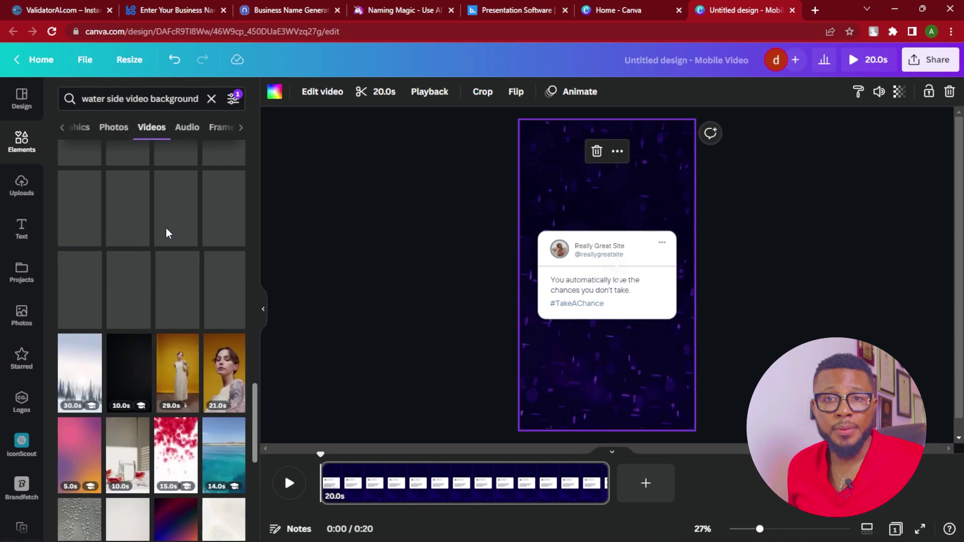
scroll(167, 225, "down", 6)
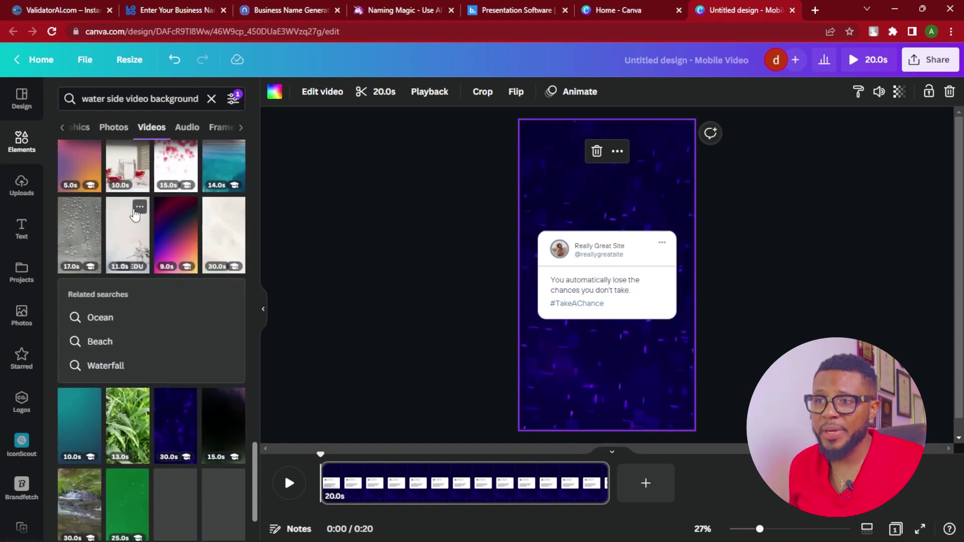
left_click_drag(130, 240, 535, 178)
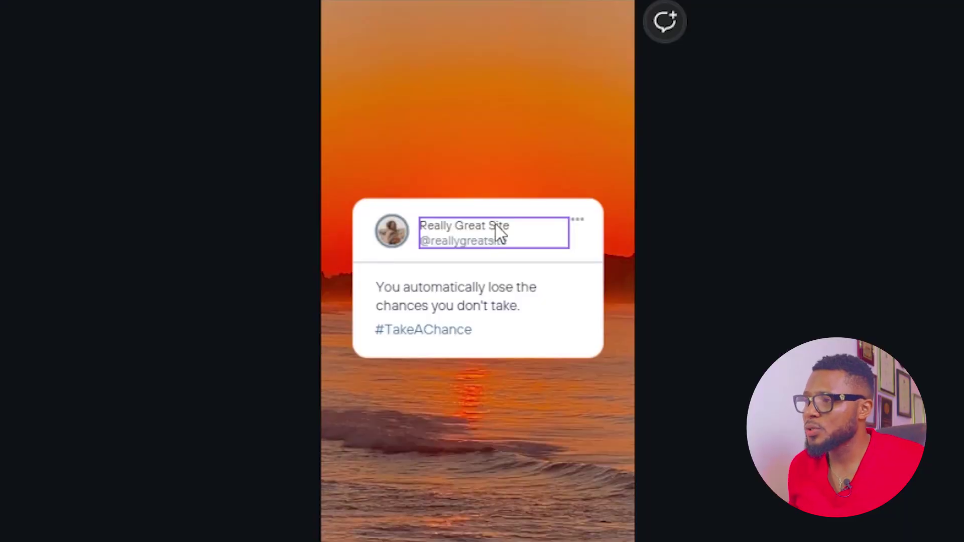
Replace the "Really Great Site" name on the quote card with "7figureboss Academy"
left_click(496, 225)
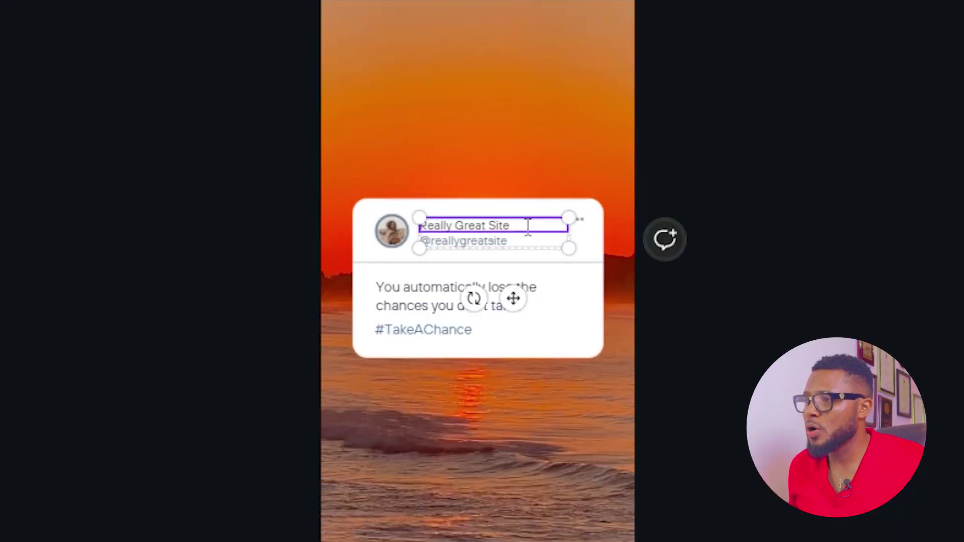
left_click_drag(528, 227, 425, 234)
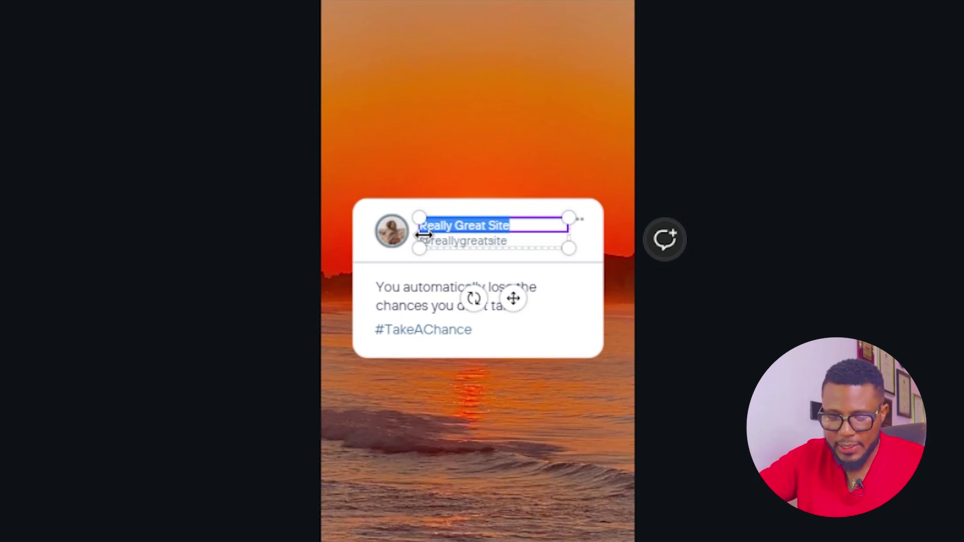
type("figureboss")
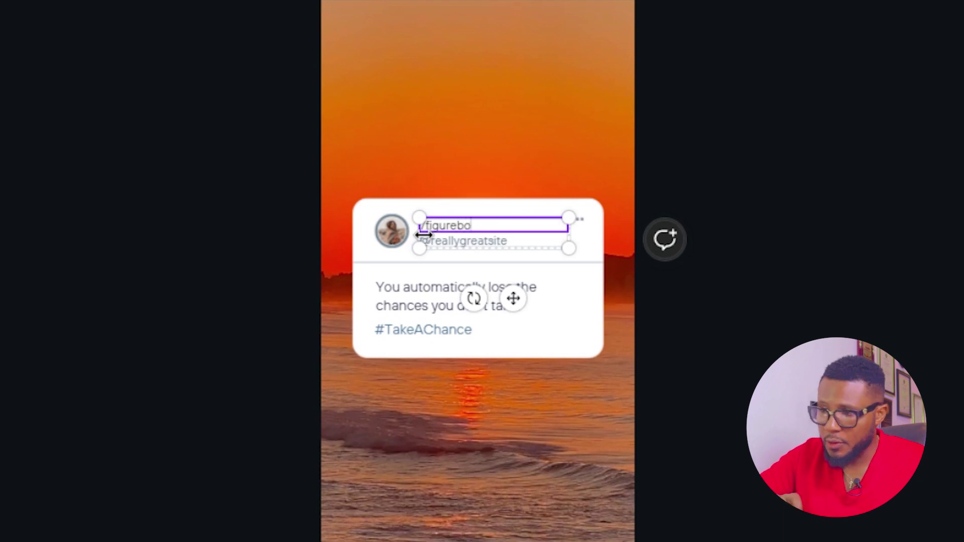
left_click(505, 239)
left_click(510, 239)
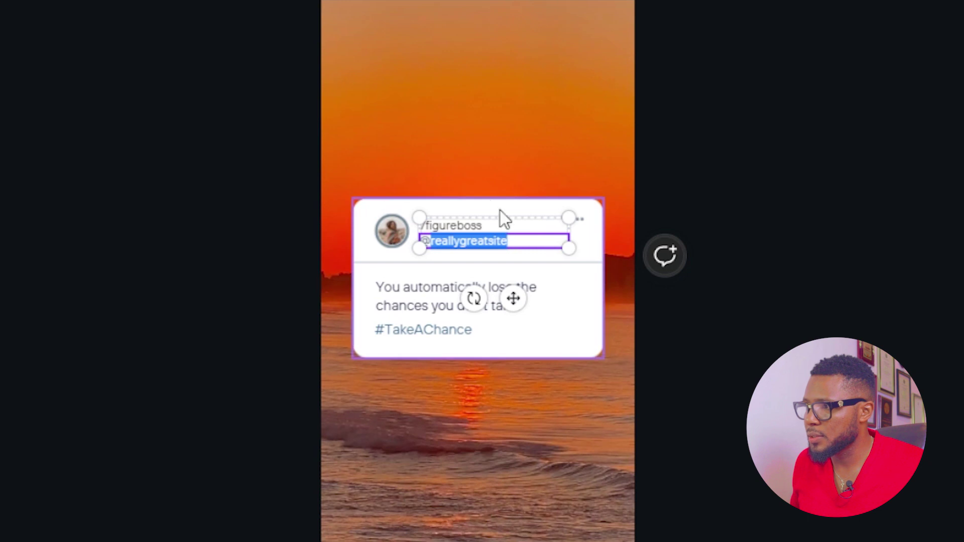
left_click(497, 227)
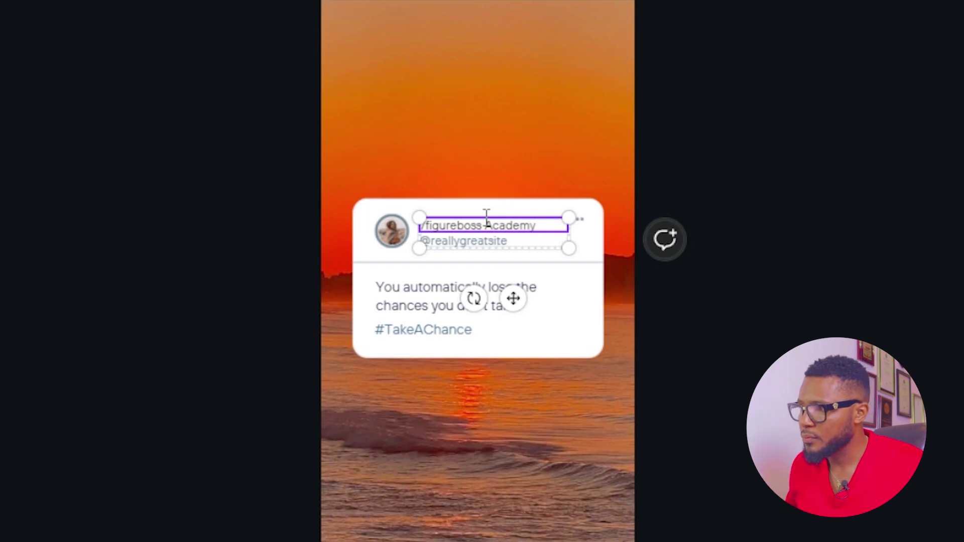
left_click(506, 240)
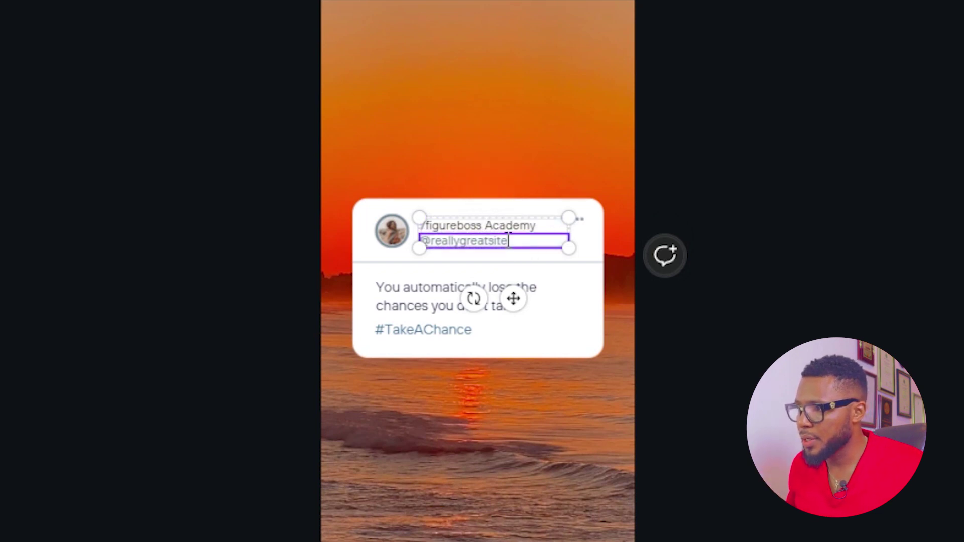
left_click_drag(511, 236, 422, 260)
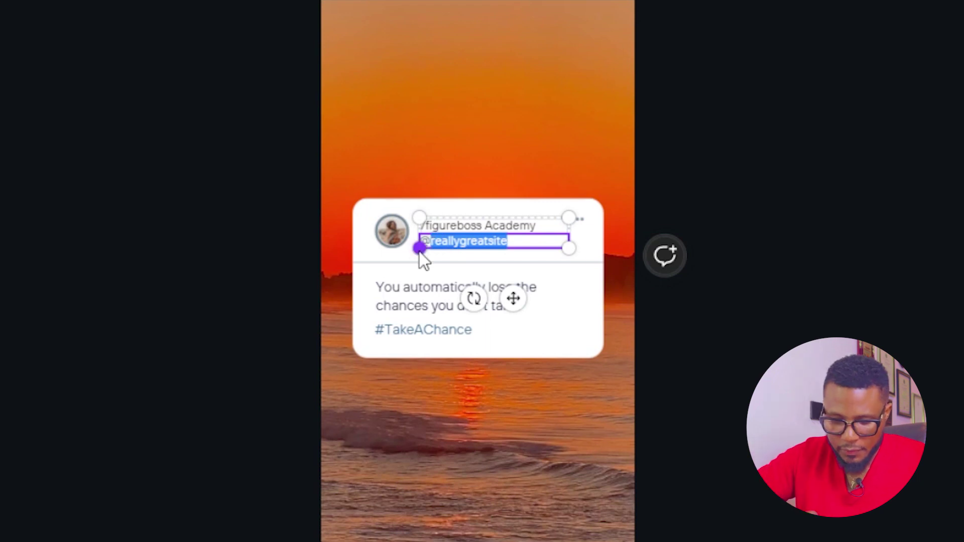
type("@7figureboss")
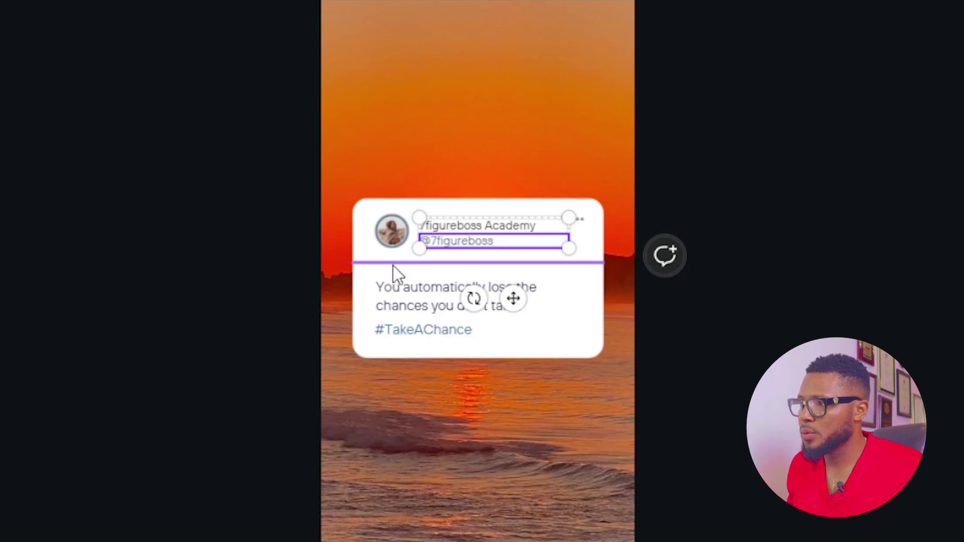
Change the hashtag below the quote to #7figurebossAcademy and deselect the card text
left_click(403, 303)
left_click(475, 332)
double_click(472, 330)
type("7figurebossAcademy")
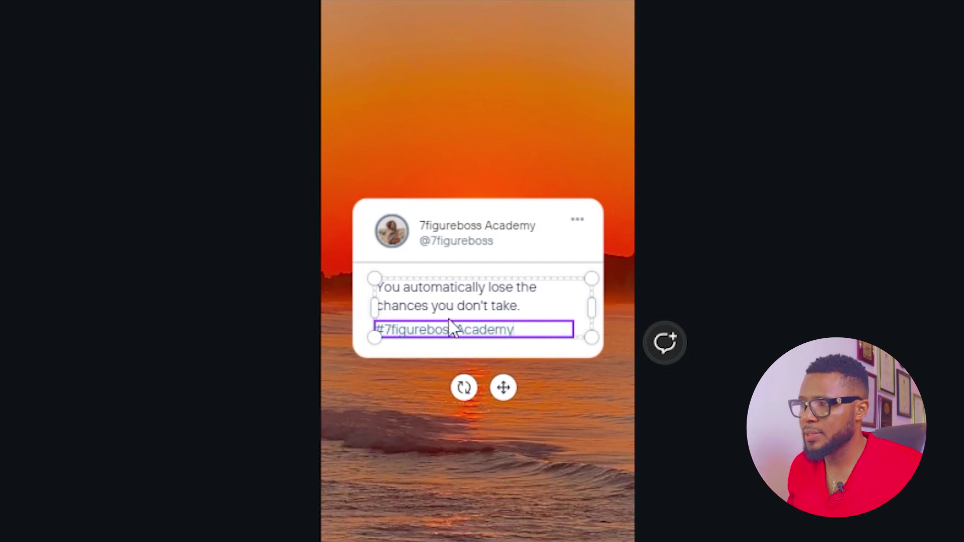
left_click(478, 295)
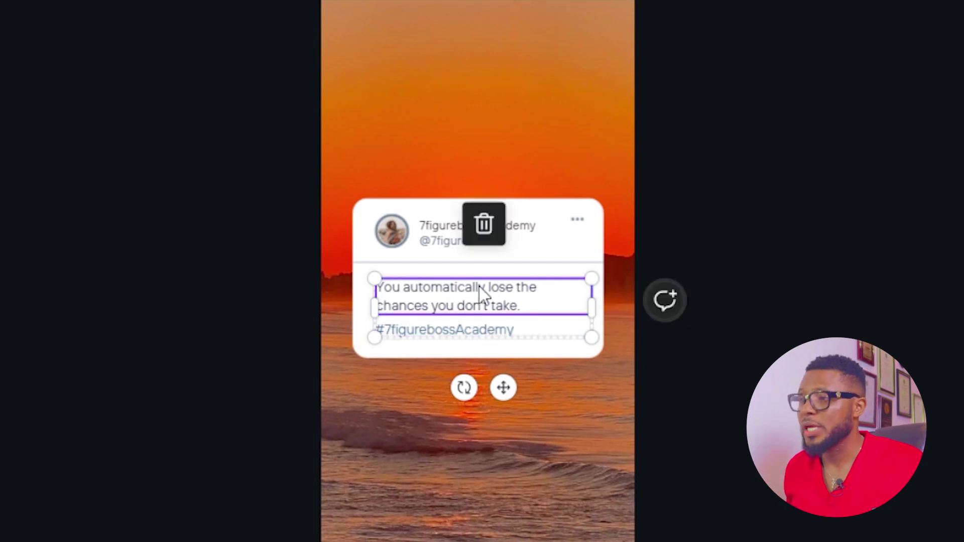
left_click(496, 335)
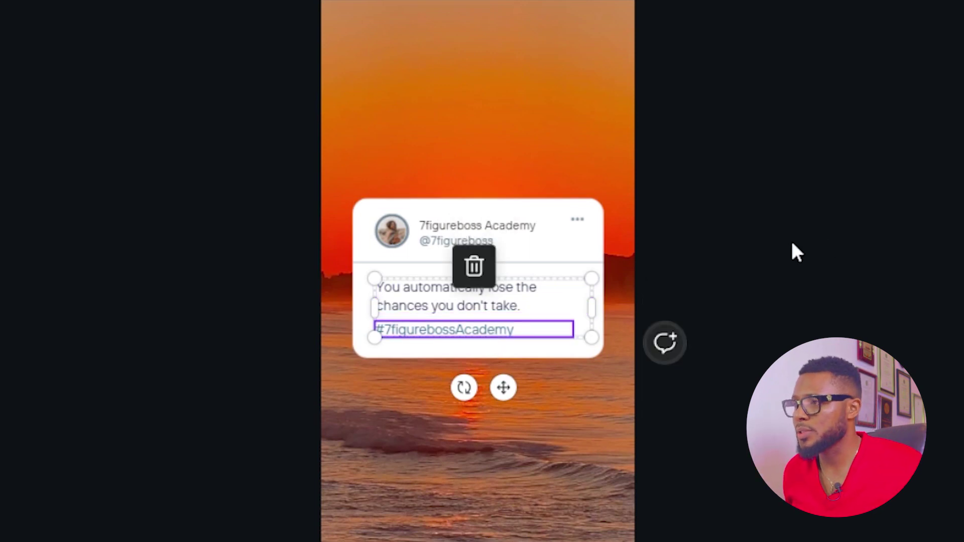
left_click(825, 240)
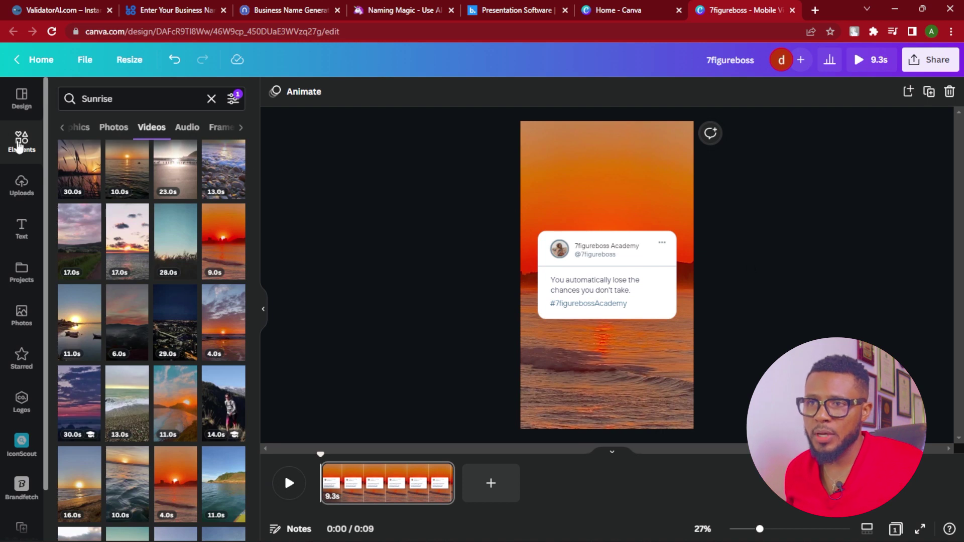
Search the elements for "verification" and place the blue check-mark badge beside the 7figureboss Academy name on the quote card
left_click(18, 144)
left_click(160, 92)
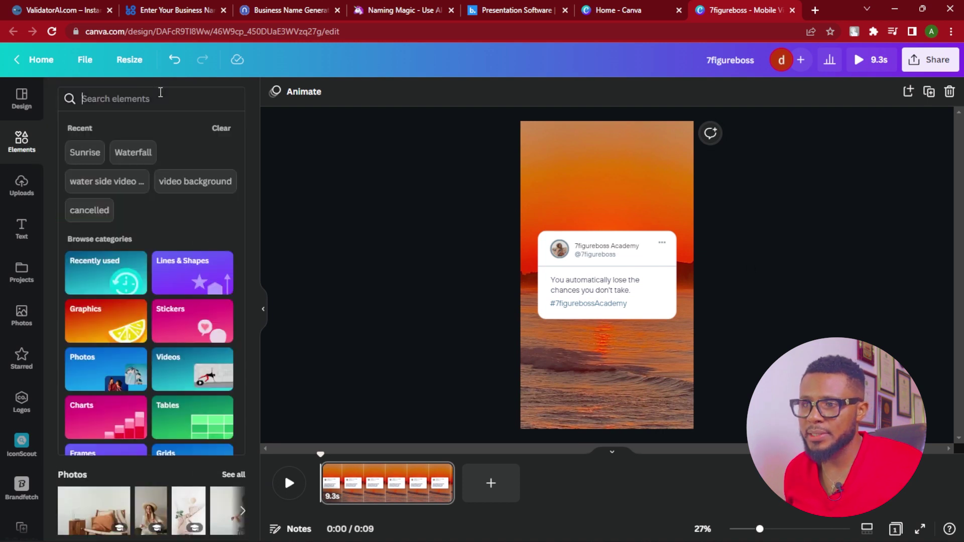
type("verification")
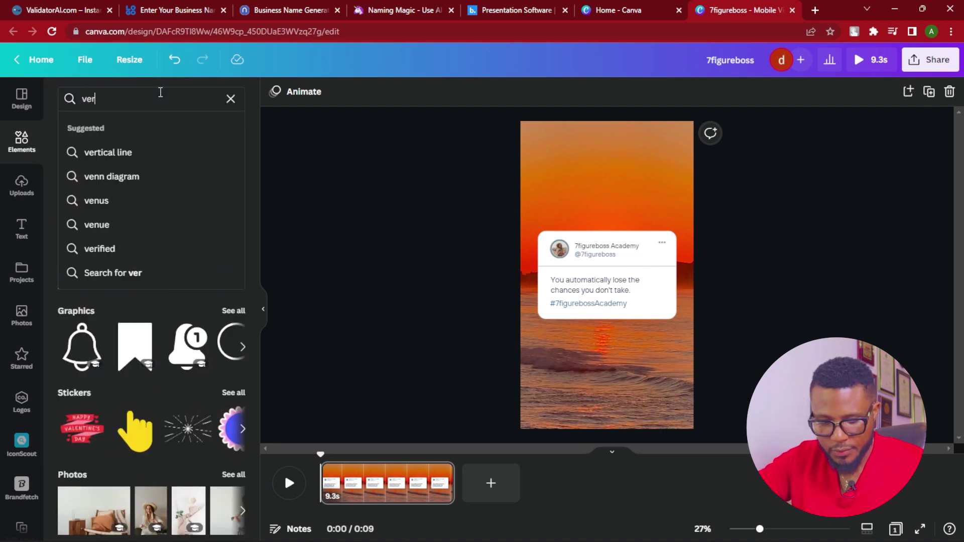
key("Return")
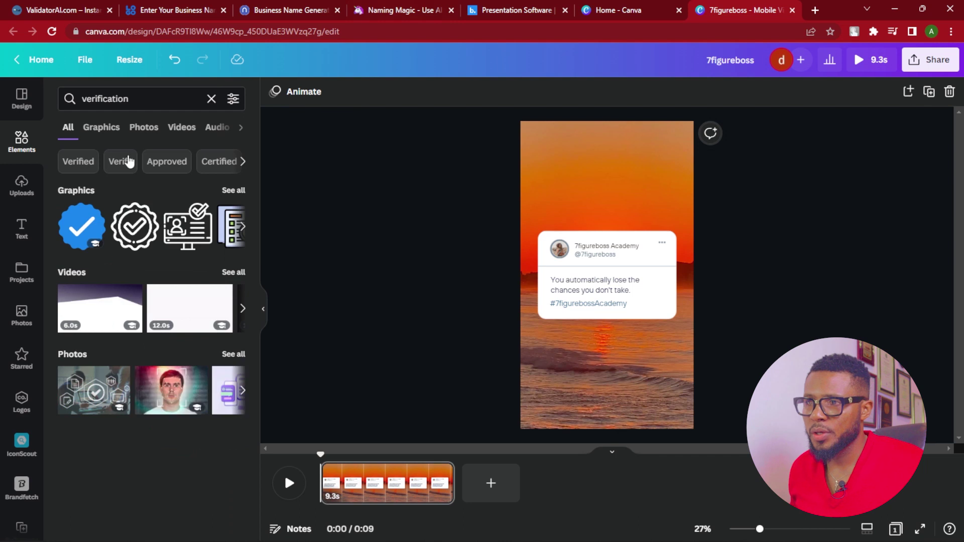
left_click(75, 231)
left_click_drag(571, 311, 656, 276)
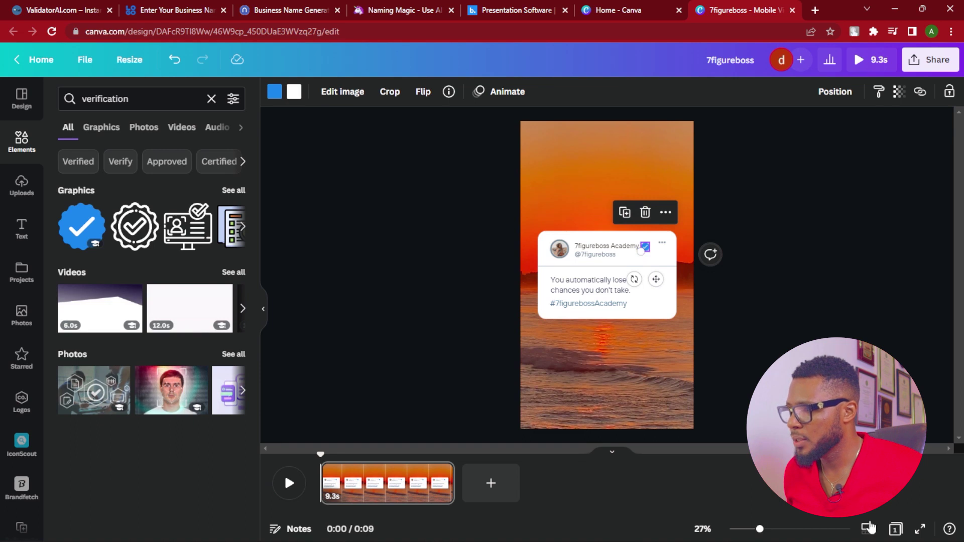
Shrink the blue verification badge to about the height of the name text and align it just after 7figureboss Academy
left_click_drag(761, 529, 792, 530)
left_click_drag(707, 214, 727, 237)
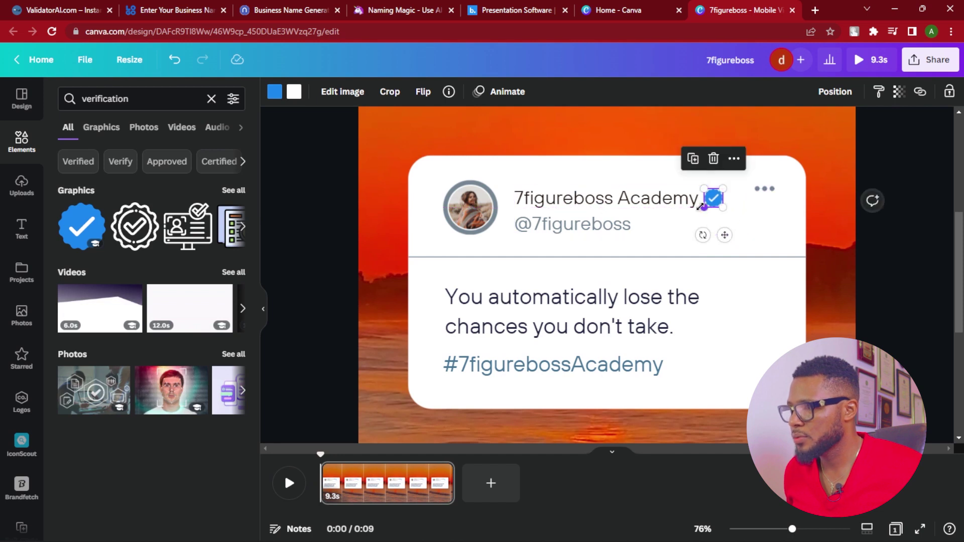
left_click_drag(704, 207, 724, 235)
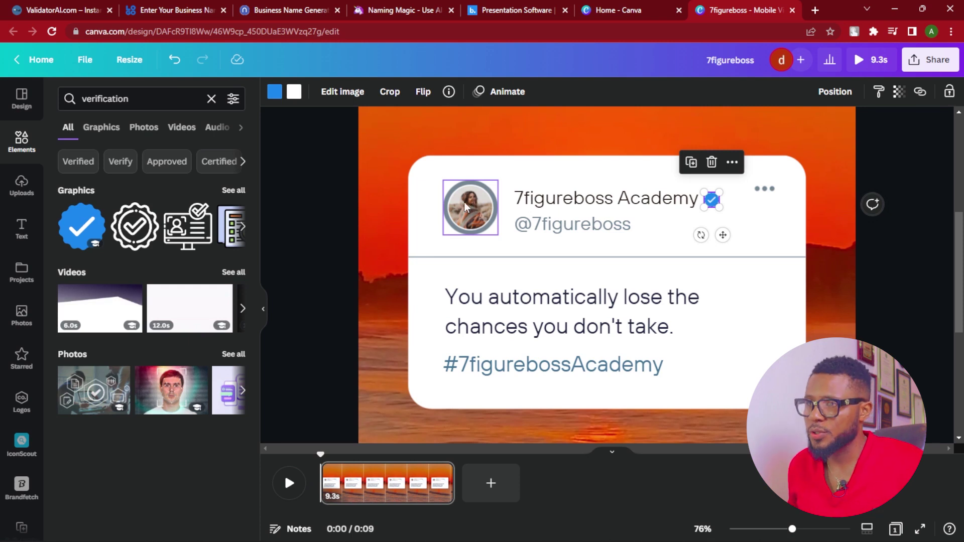
Recolor the ring around the card's profile photo with orange #F55502 sampled from the sunset background
left_click(484, 187)
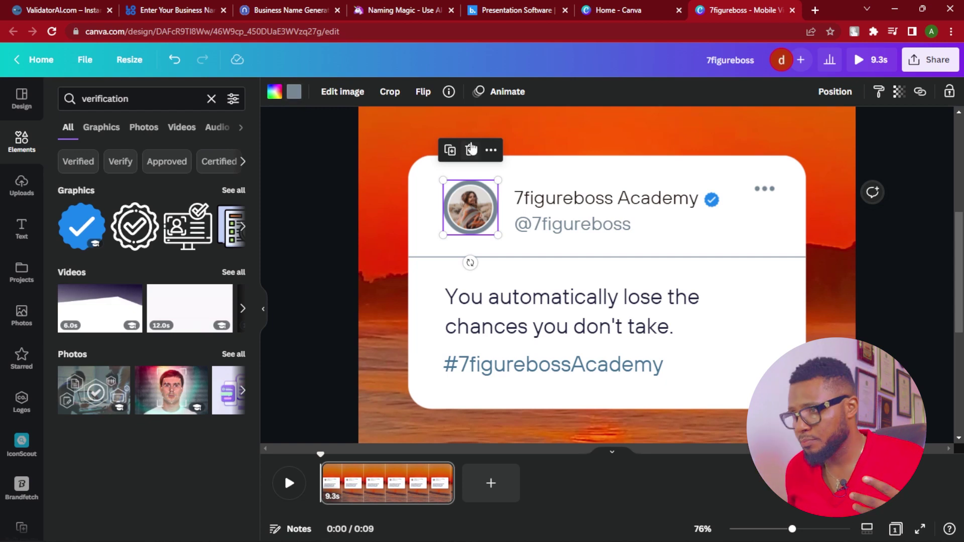
left_click(294, 94)
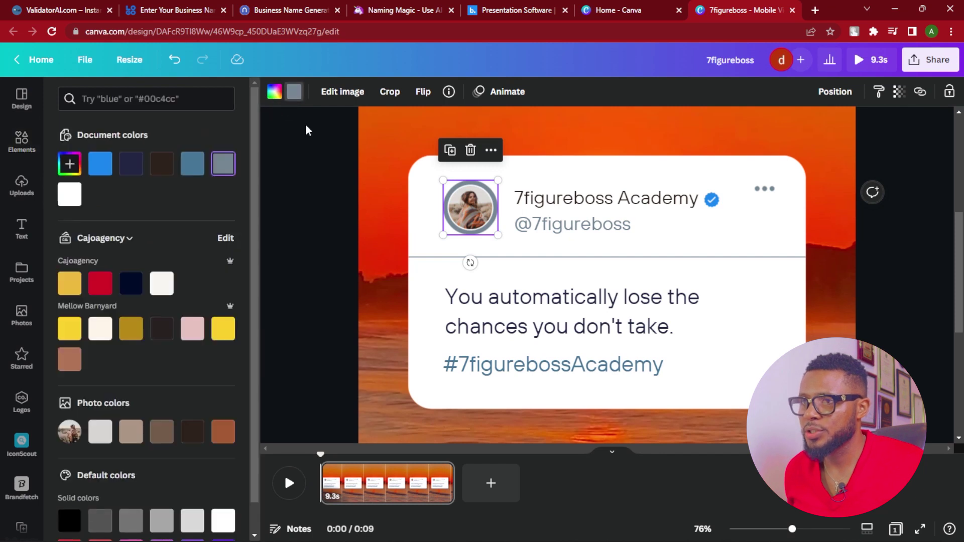
left_click(69, 164)
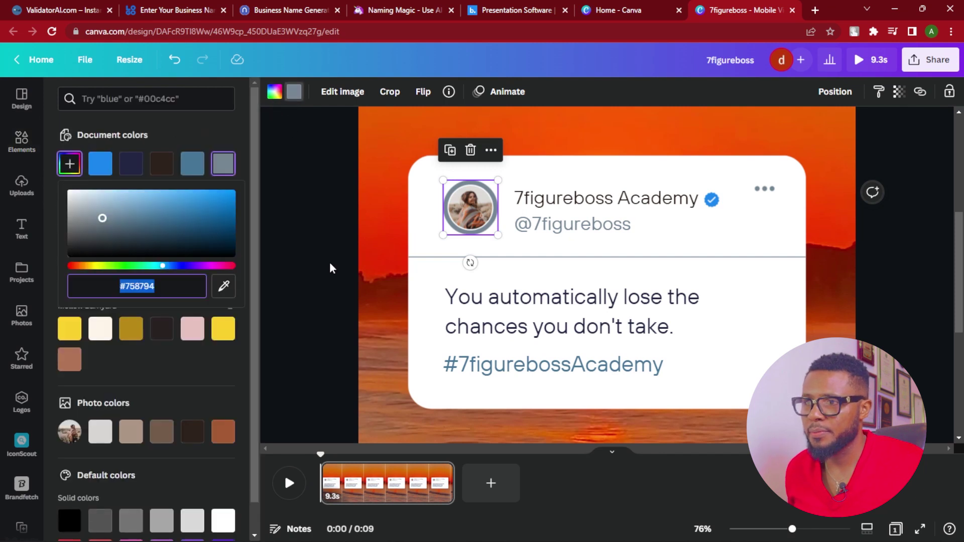
left_click(224, 286)
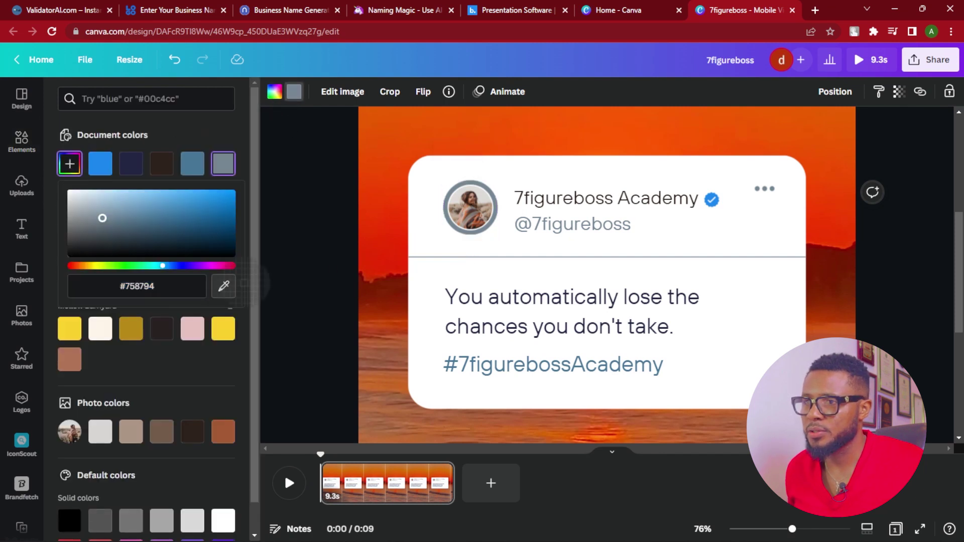
left_click(494, 128)
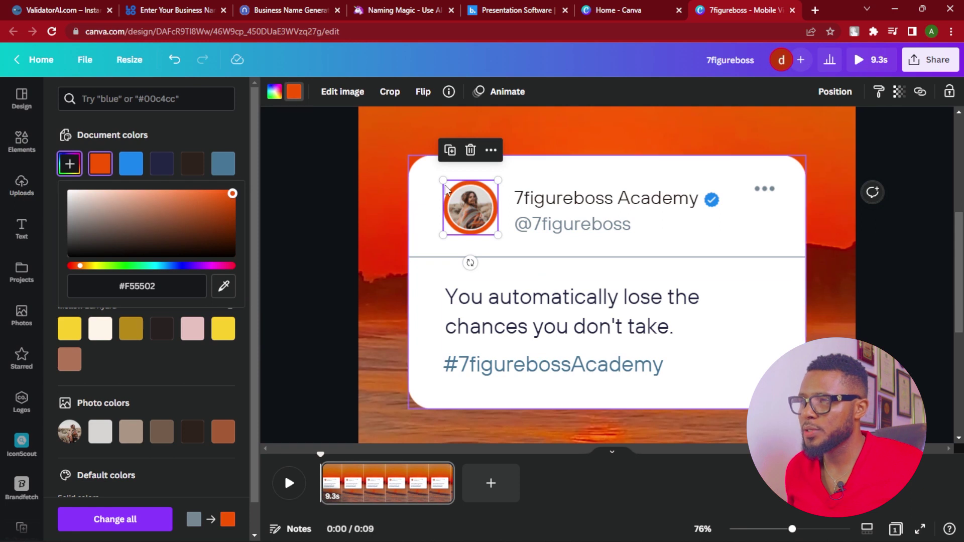
Replace the card's placeholder profile photo with the uploaded portrait that has a yellow circle behind it
left_click(20, 187)
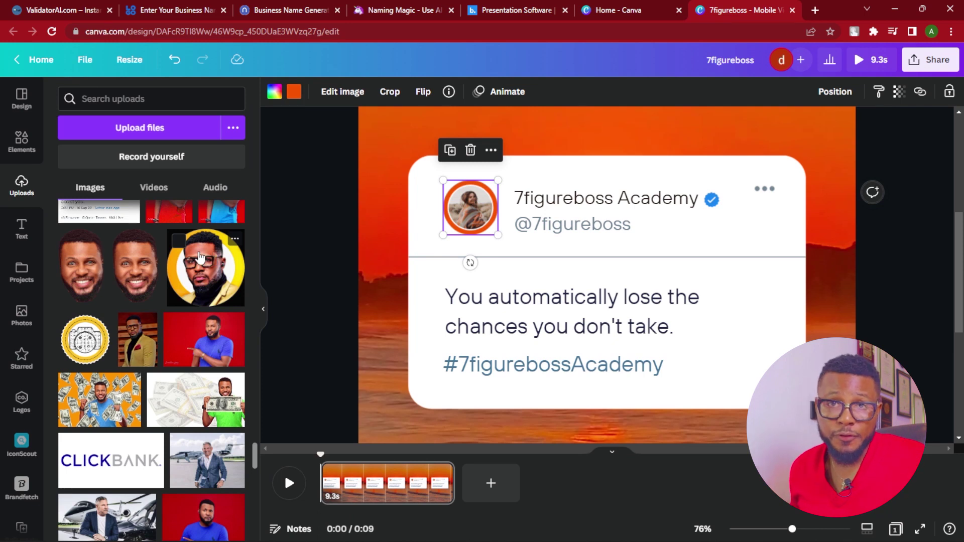
left_click(183, 132)
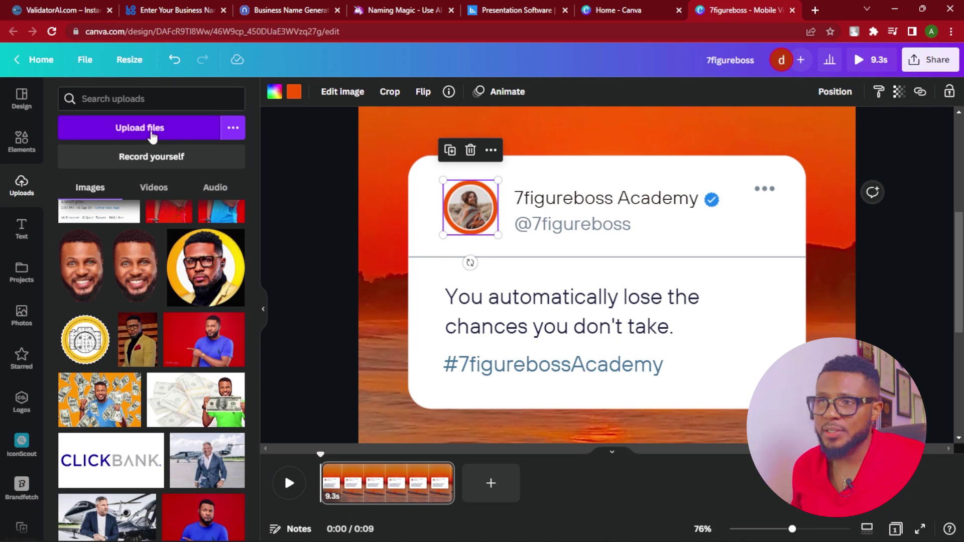
left_click(431, 268)
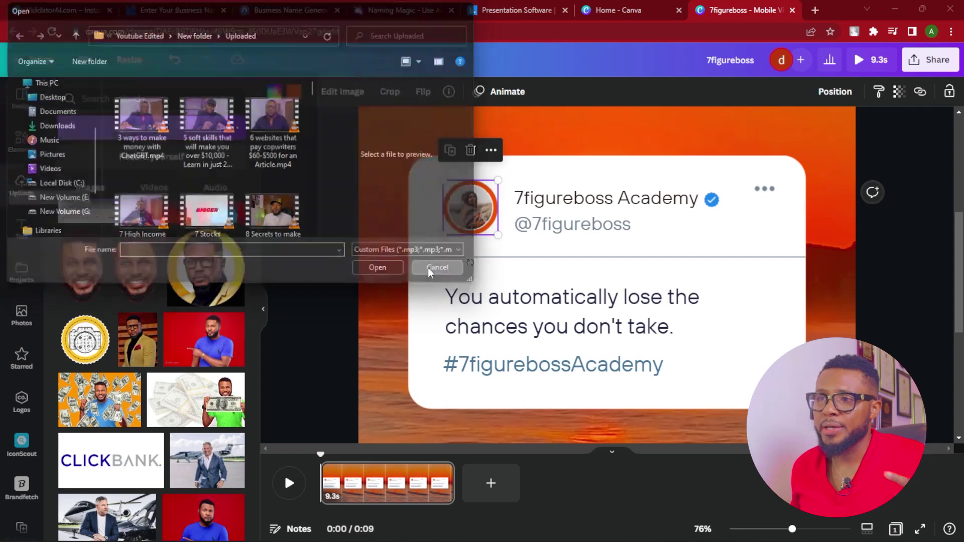
left_click_drag(173, 278, 471, 208)
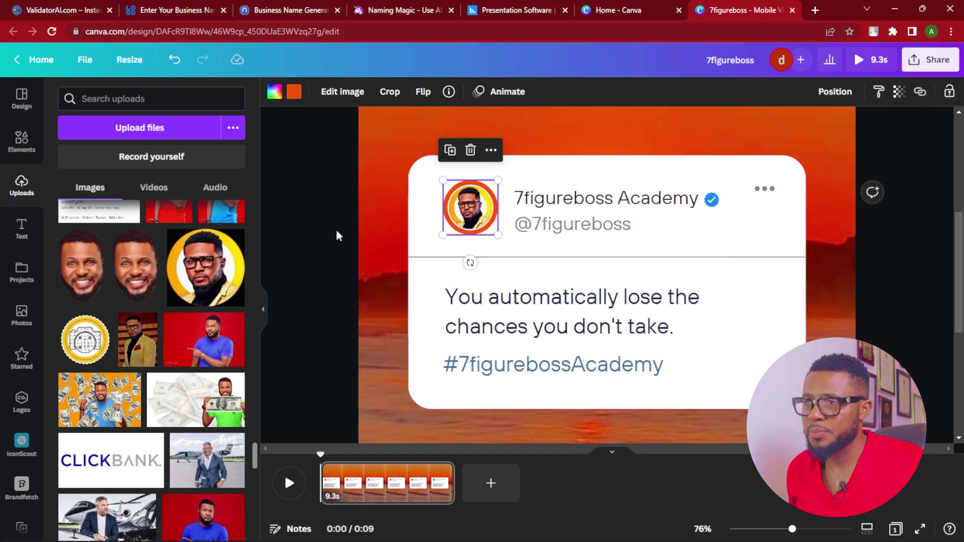
left_click(303, 217)
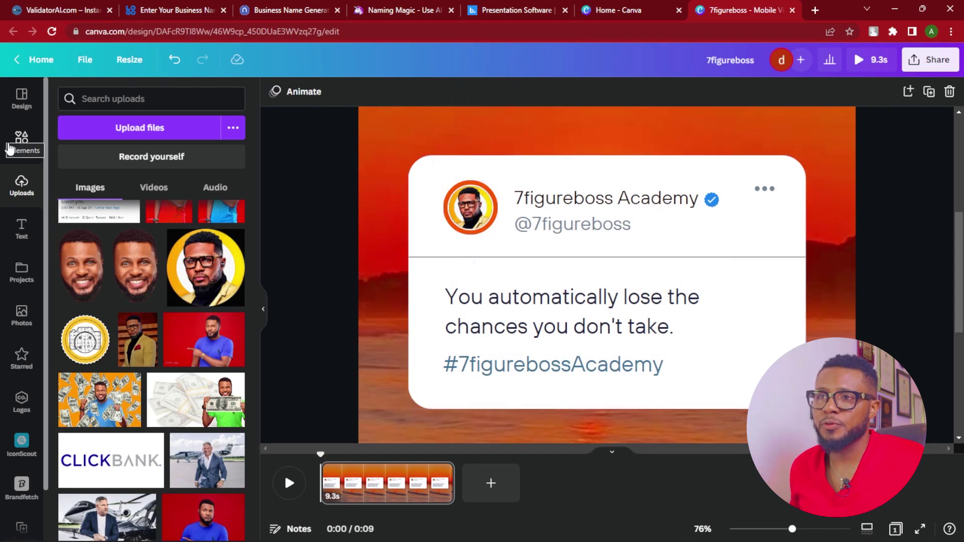
Load "7figureboss - Sheet1.csv" from the Downloads folder as the data source for Bulk create
left_click(26, 143)
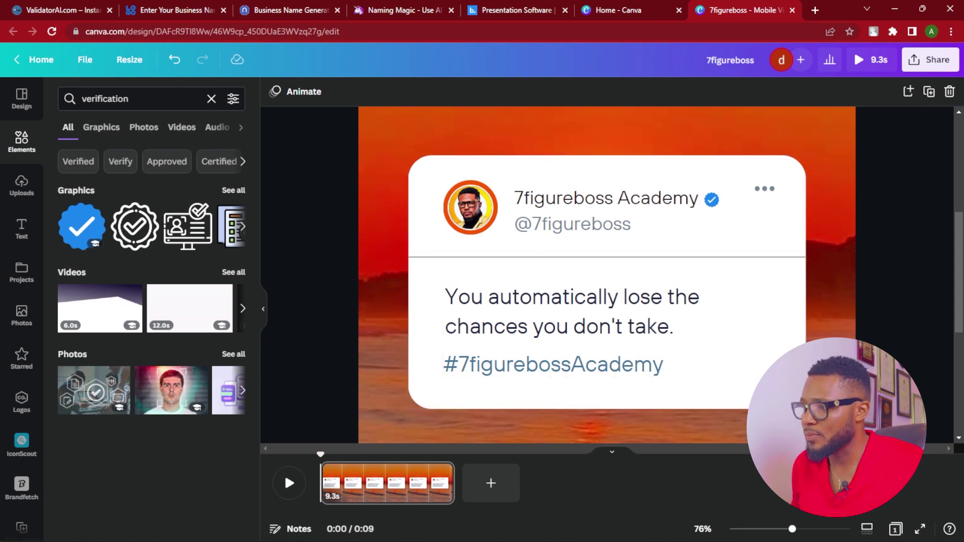
left_click_drag(799, 532, 761, 533)
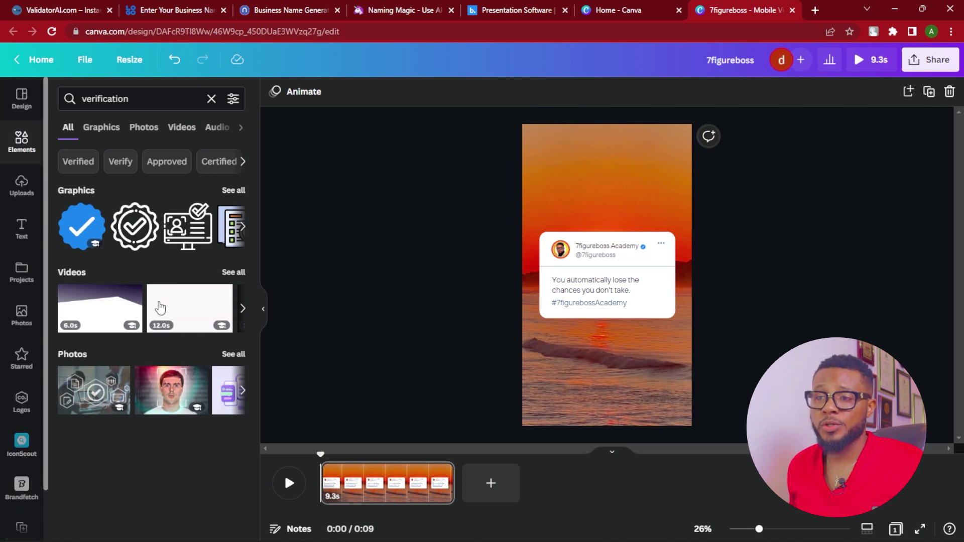
scroll(15, 301, "down", 2)
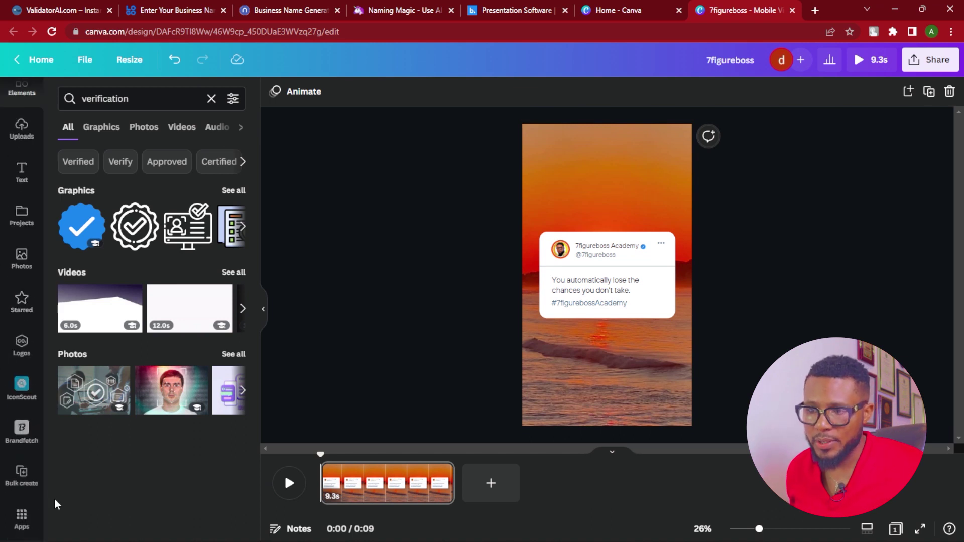
left_click(22, 475)
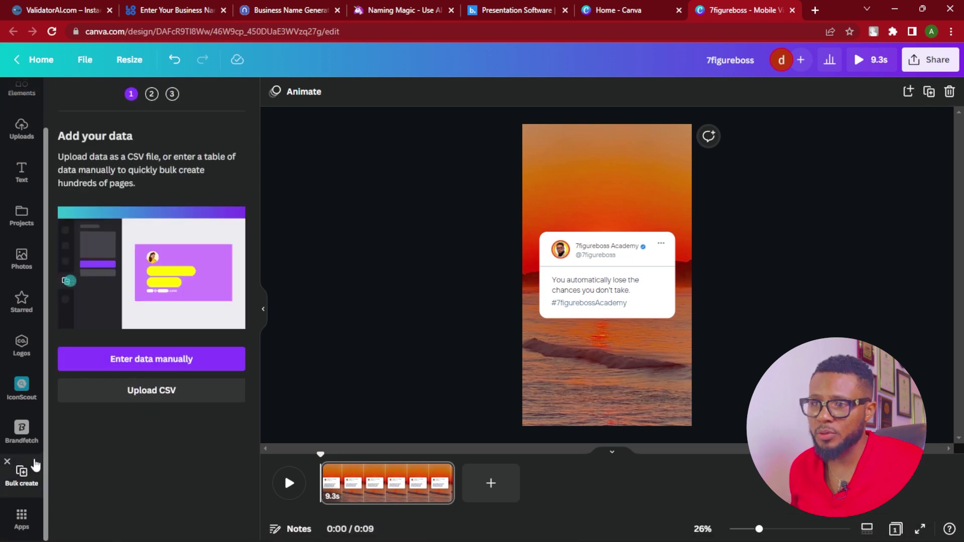
left_click(161, 391)
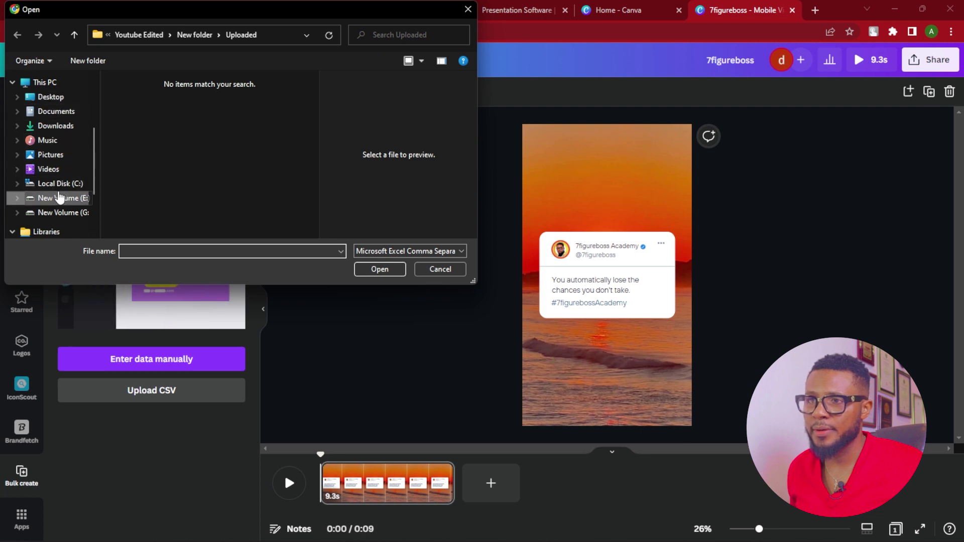
left_click(65, 130)
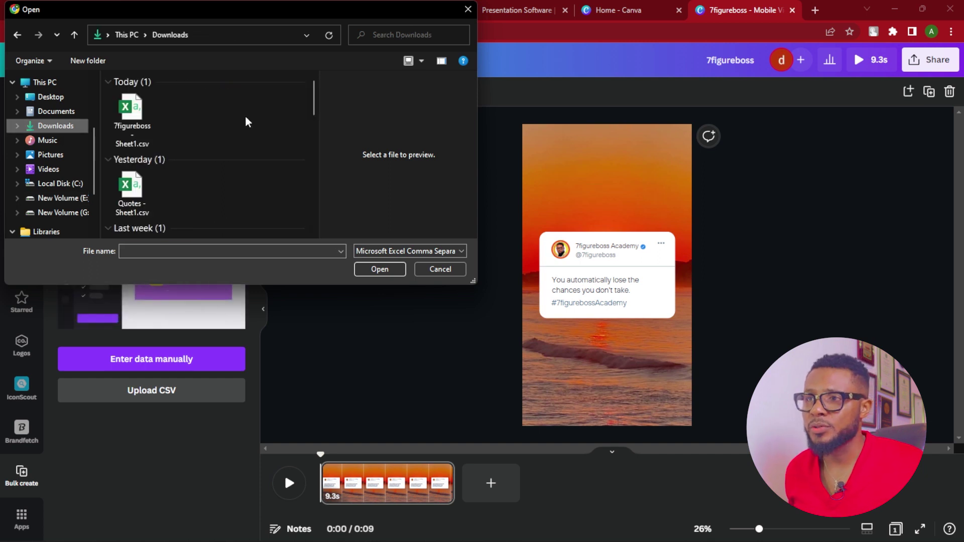
left_click(130, 111)
left_click(379, 270)
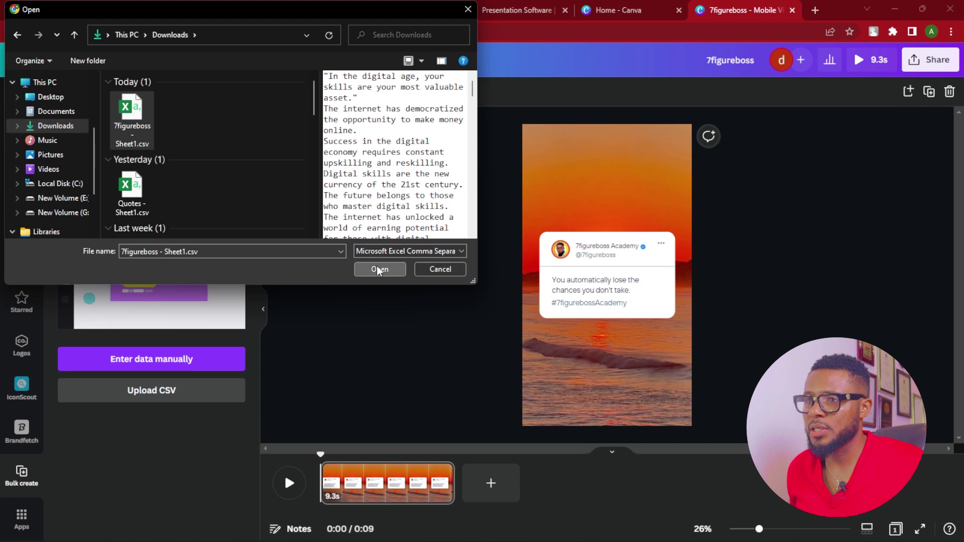
Connect the quote text on the card to the data field "In the digital age, your skills are your most valuable asset."
left_click(584, 298)
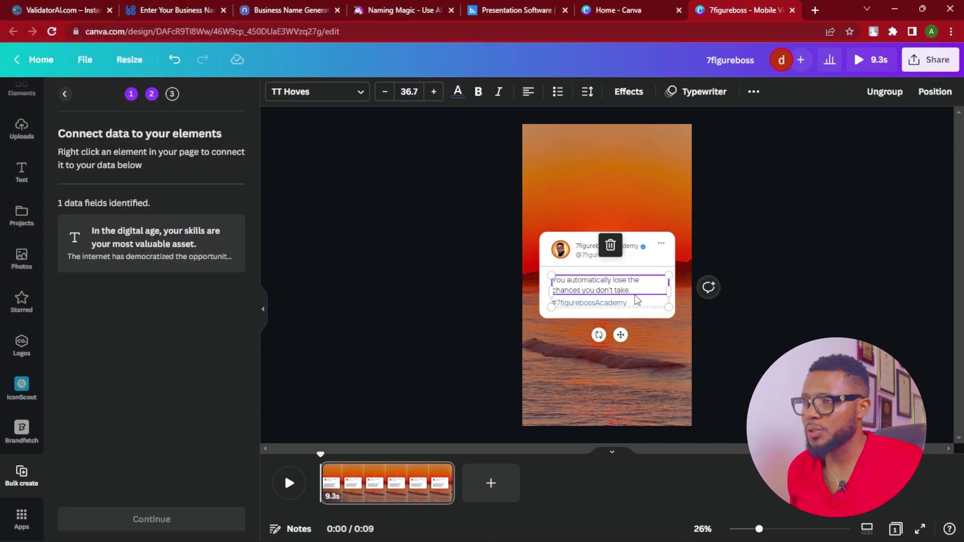
right_click(597, 285)
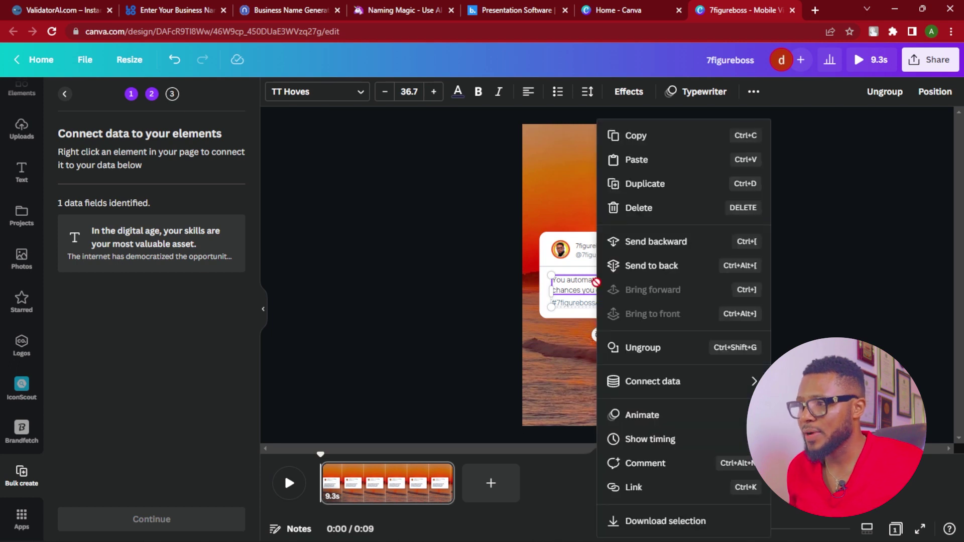
mouse_move(673, 386)
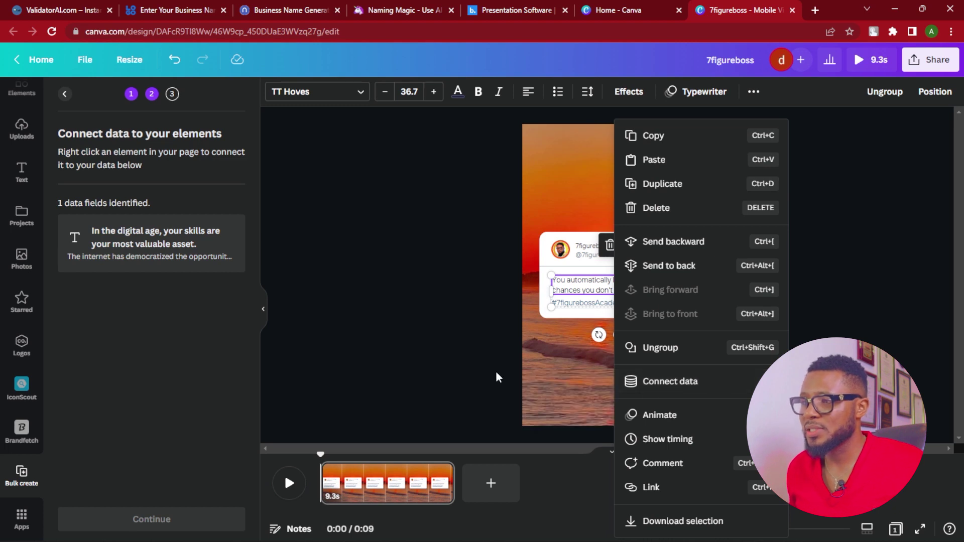
mouse_move(628, 385)
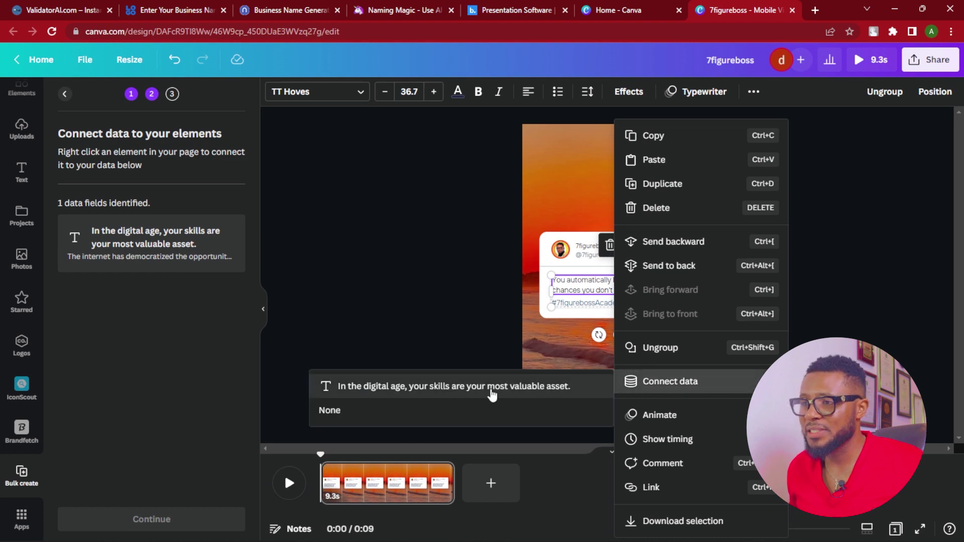
left_click(448, 390)
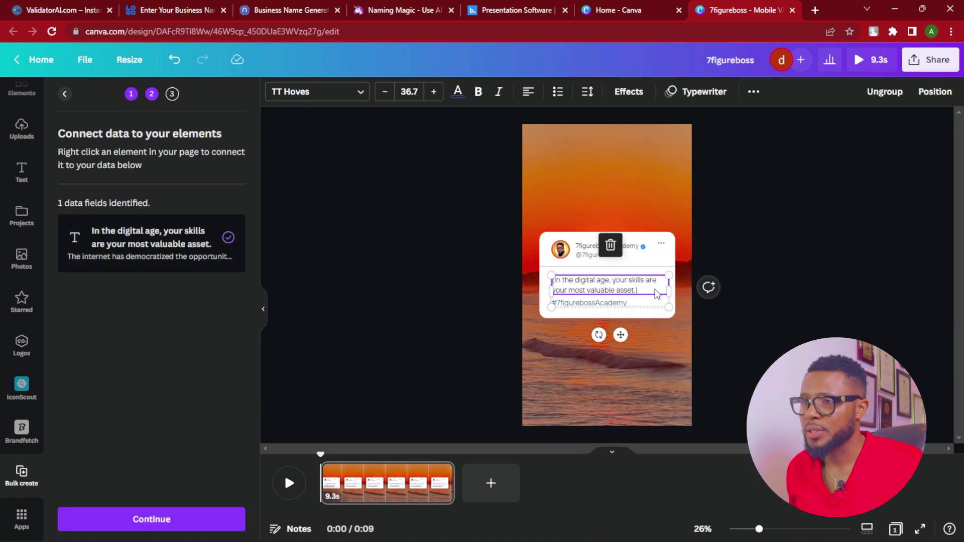
left_click(779, 271)
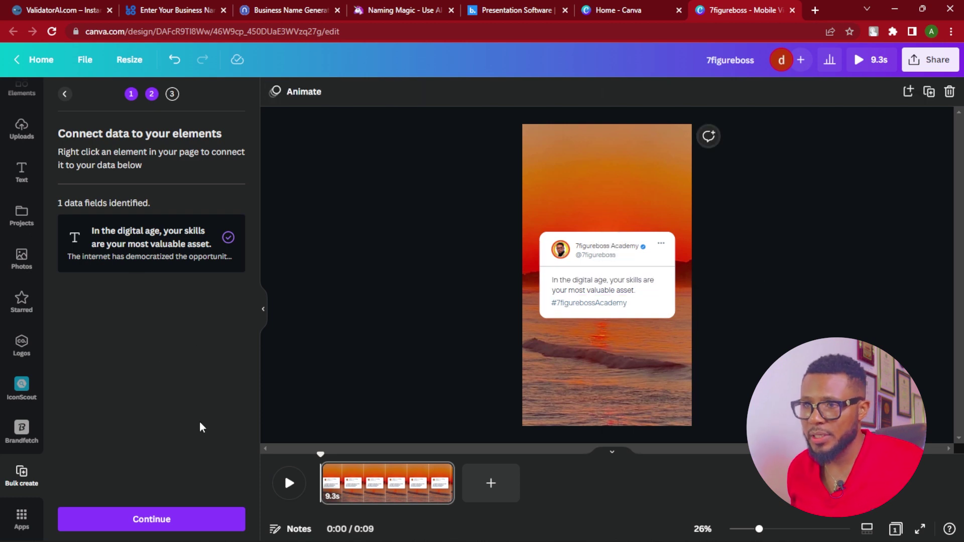
Review the list of quotes to apply and generate a page for every row, keeping all of them selected
left_click(150, 520)
scroll(168, 210, "down", 15)
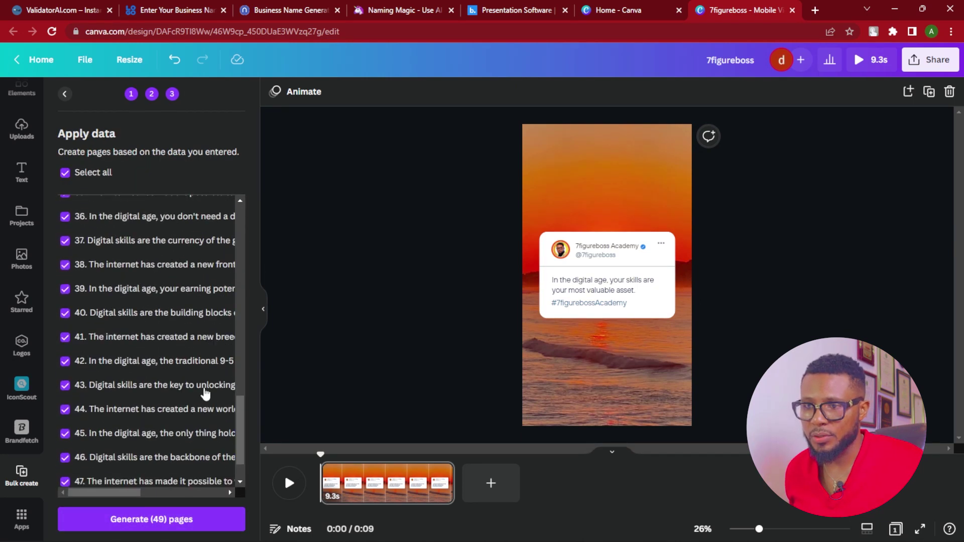
scroll(216, 301, "up", 16)
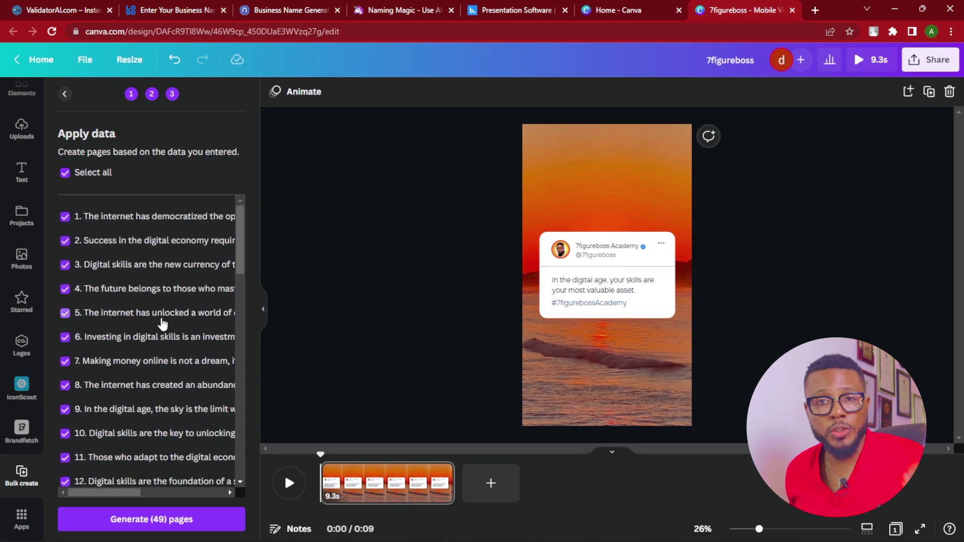
scroll(166, 321, "down", 5)
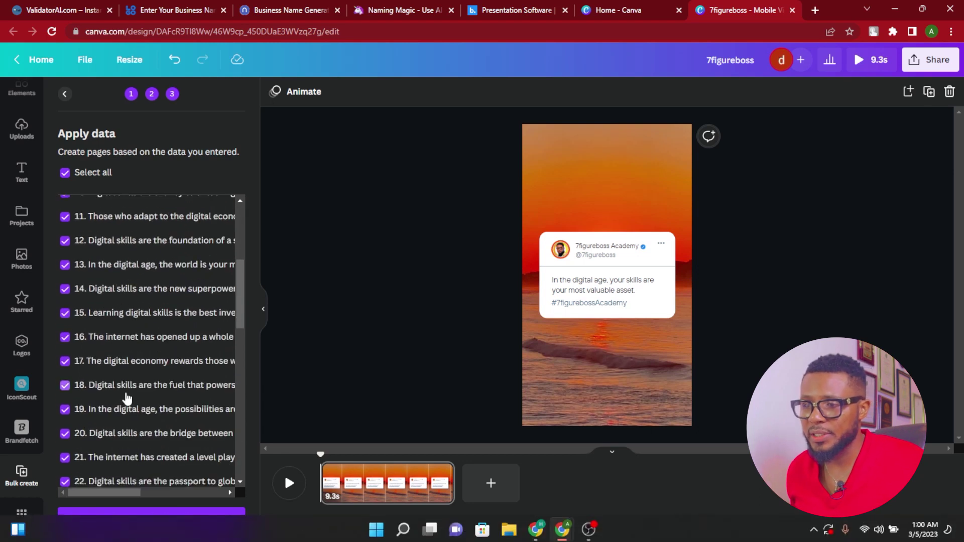
left_click(131, 520)
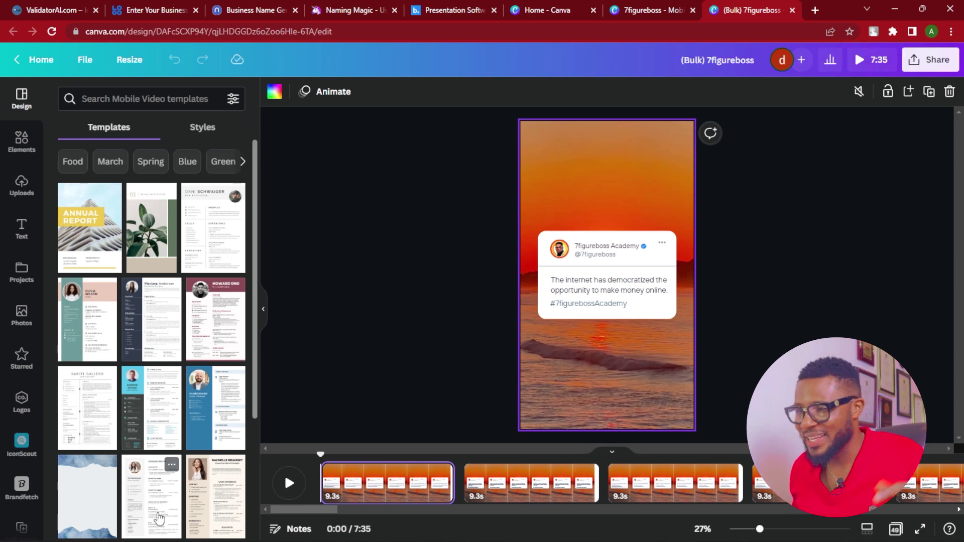
Play back the generated quote reels and download only page 1 of the design as an MP4 video
left_click(296, 483)
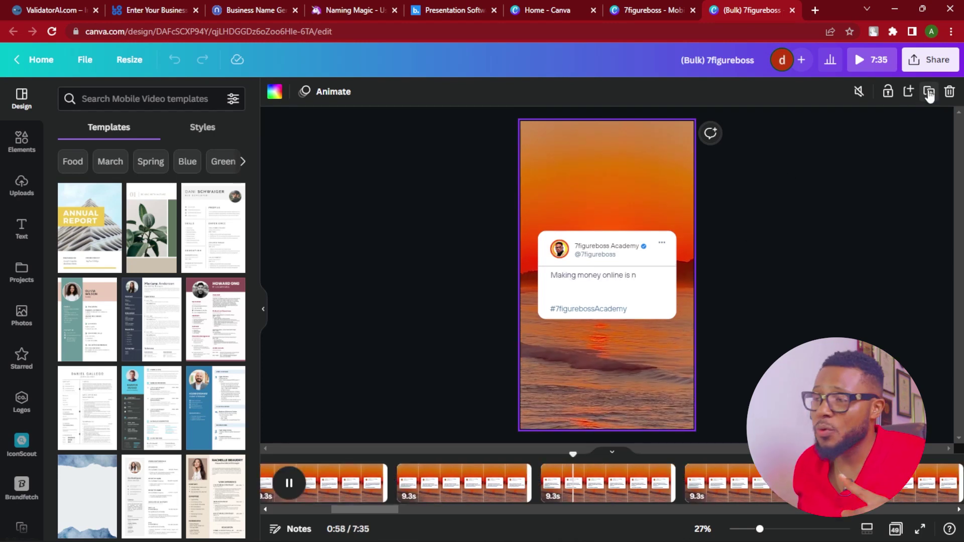
left_click(931, 60)
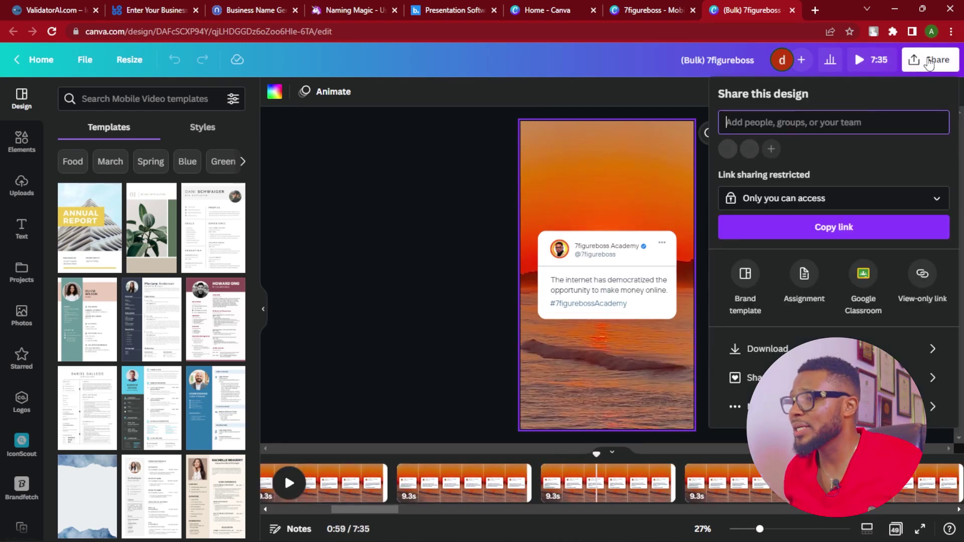
left_click(766, 348)
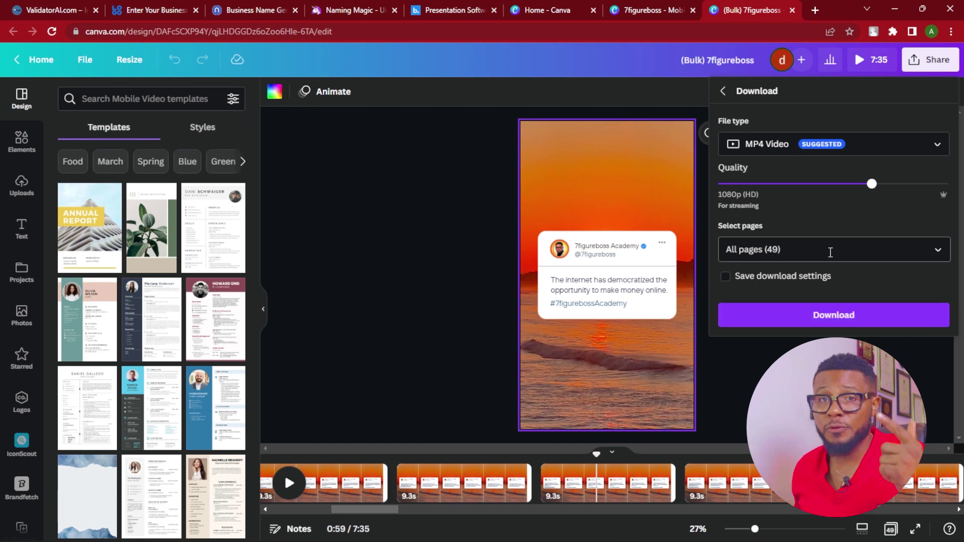
left_click(939, 249)
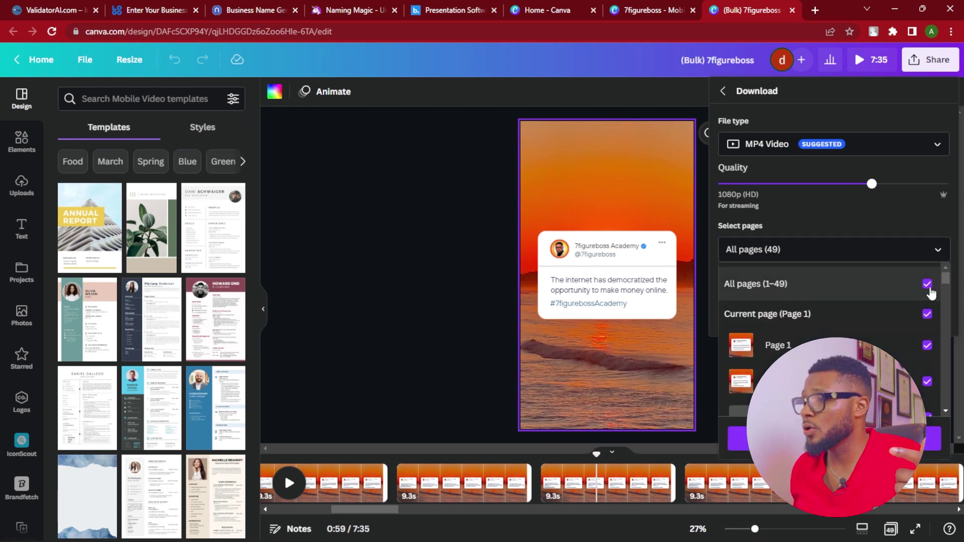
left_click(927, 285)
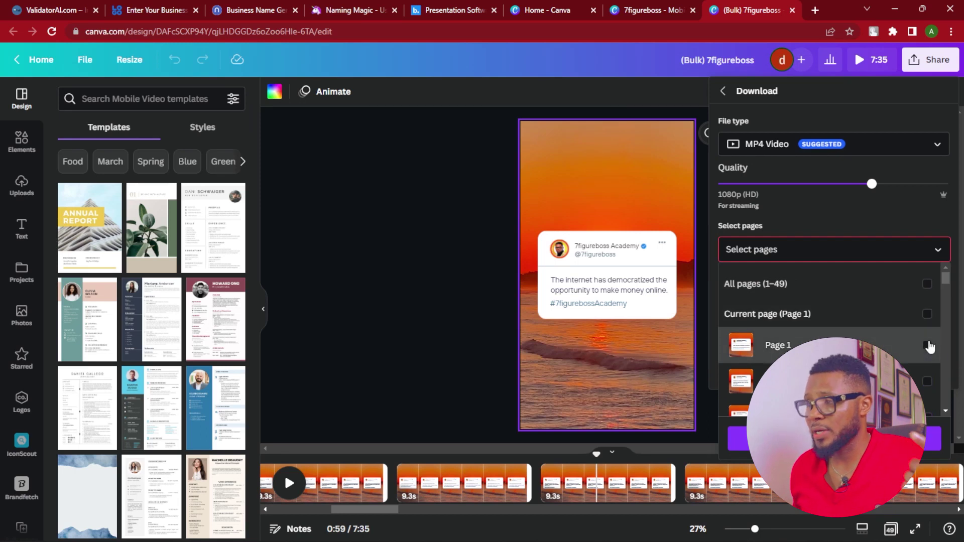
left_click(928, 346)
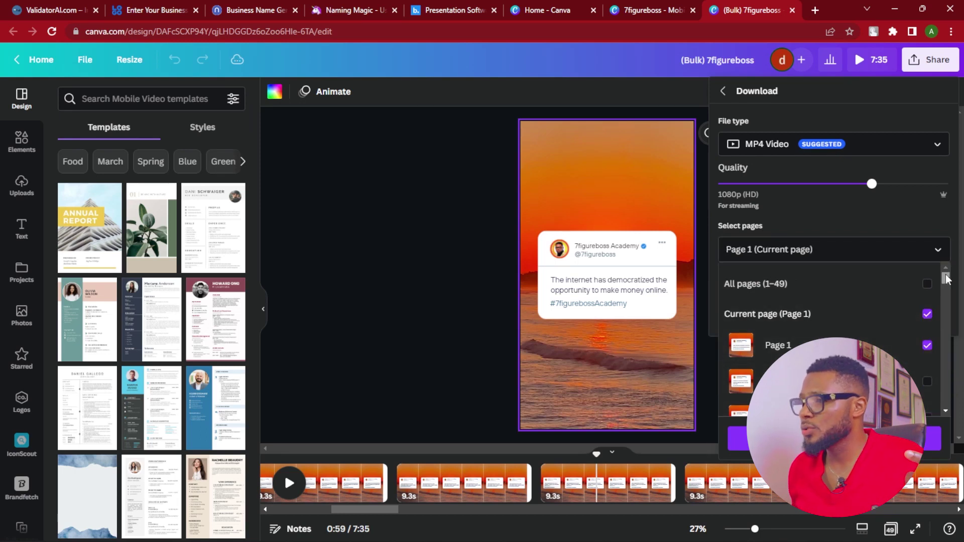
scroll(946, 280, "down", 1)
key("Escape")
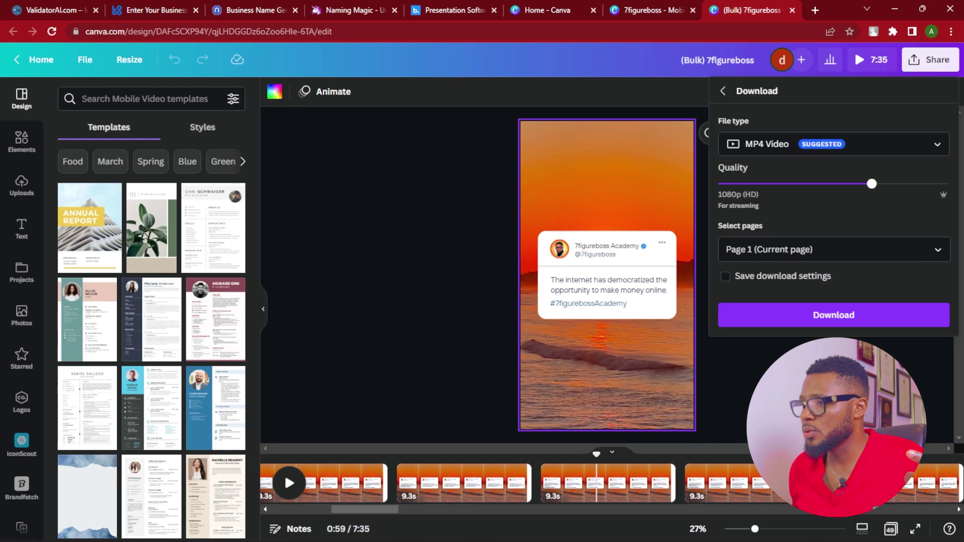
left_click(837, 316)
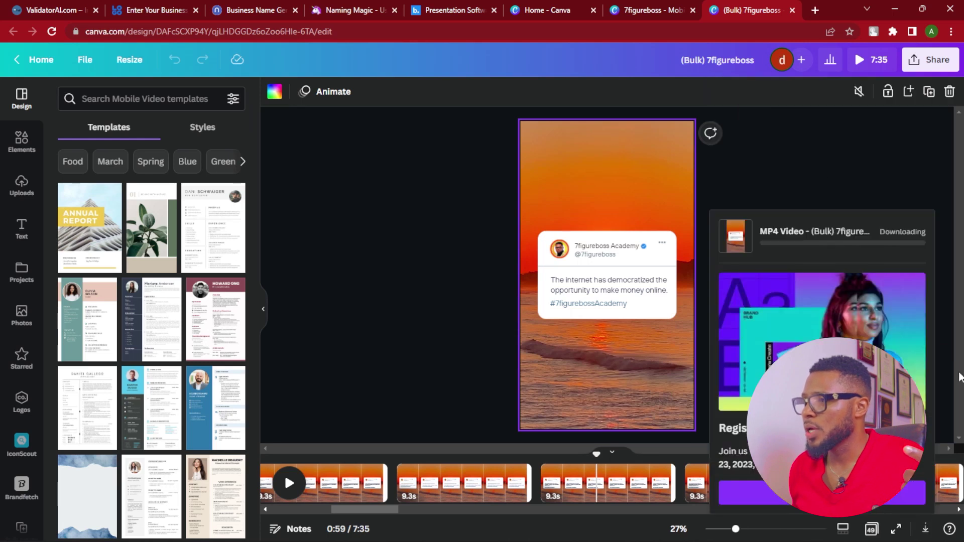
Download only page 2 of the design as a separate MP4 video
left_click(931, 60)
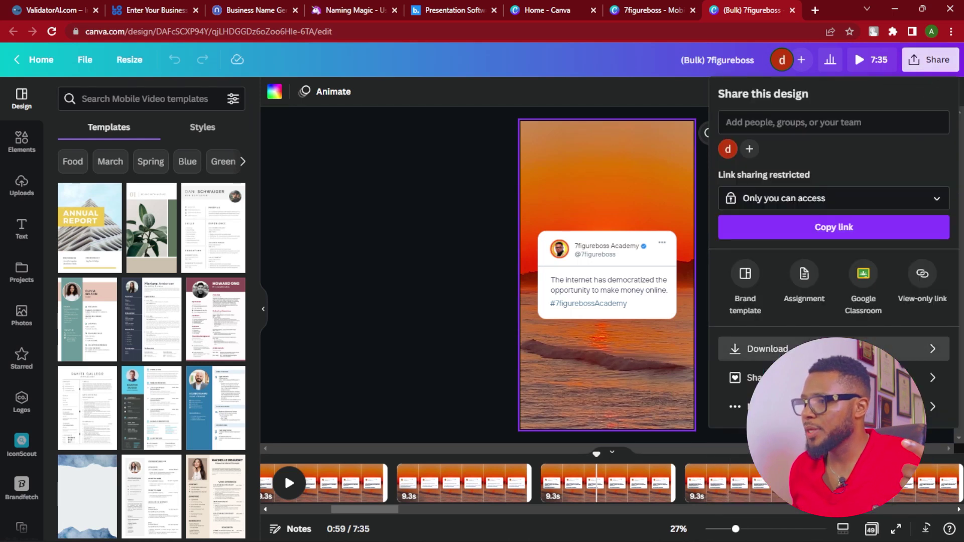
left_click(833, 349)
left_click(938, 249)
left_click(937, 251)
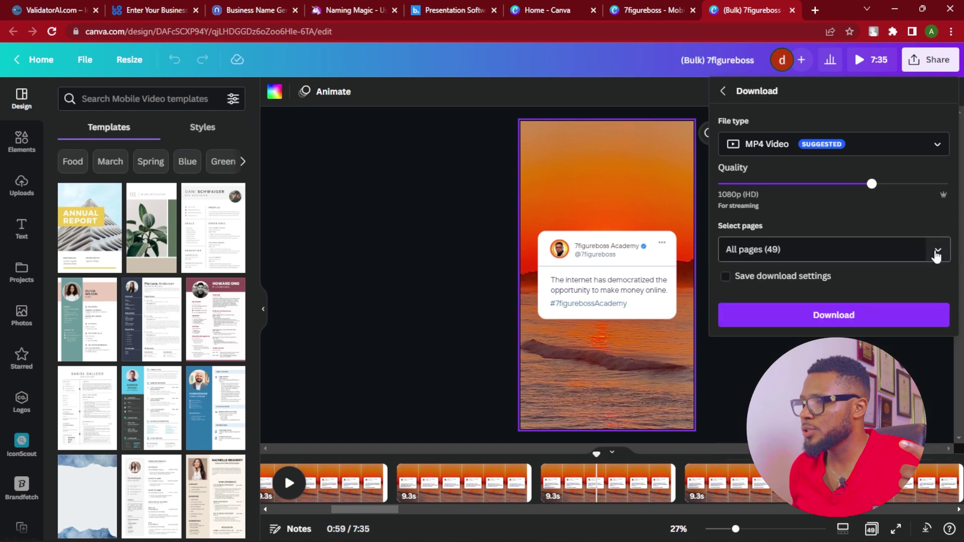
left_click(932, 258)
left_click(928, 283)
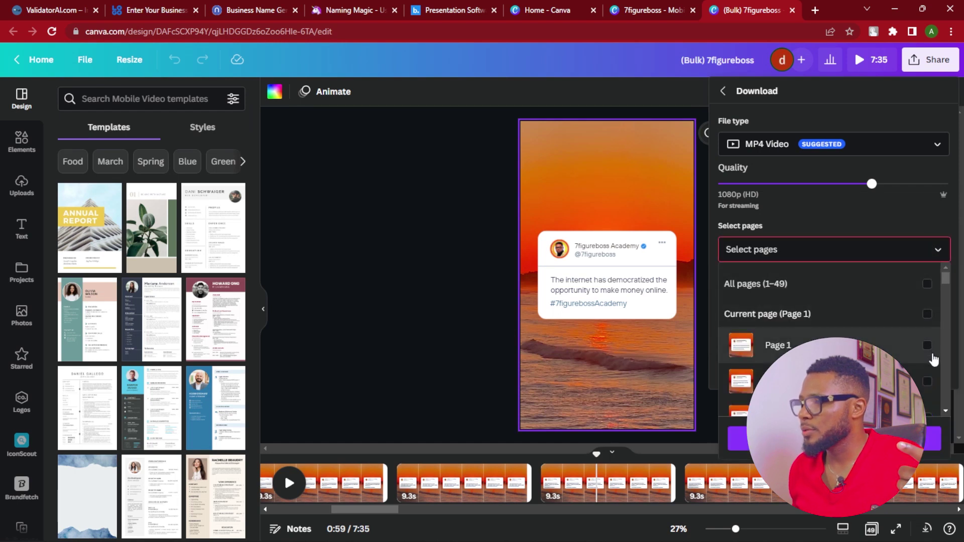
left_click(929, 384)
left_click(930, 438)
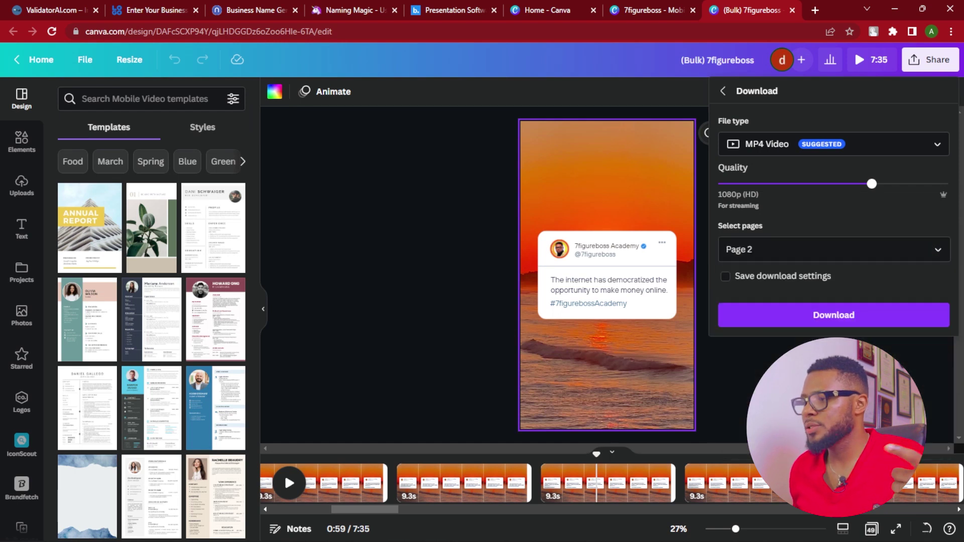
left_click(865, 315)
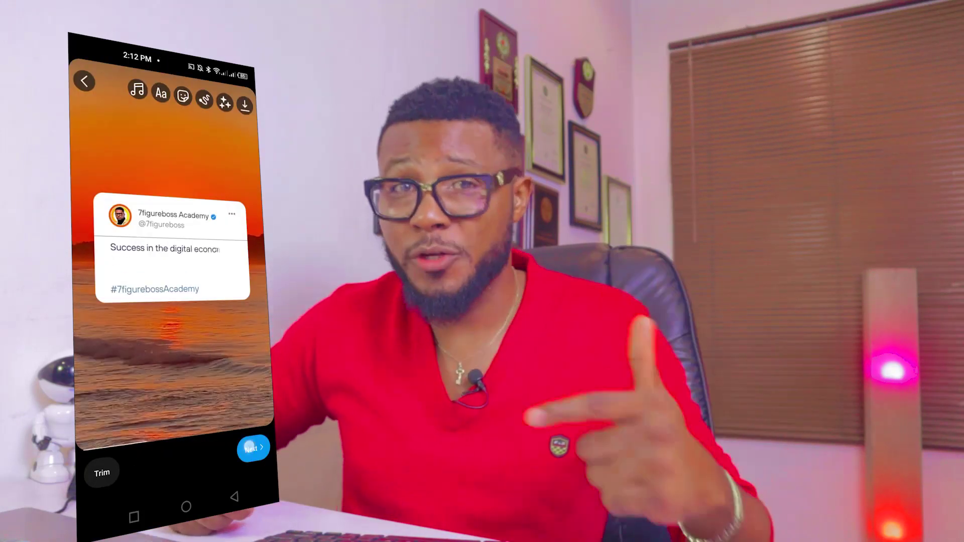
In Instagram on the phone, turn on scheduling for the new reel and set it to Thu, Mar 9, 4:35 PM
scroll(240, 290, "down", 2)
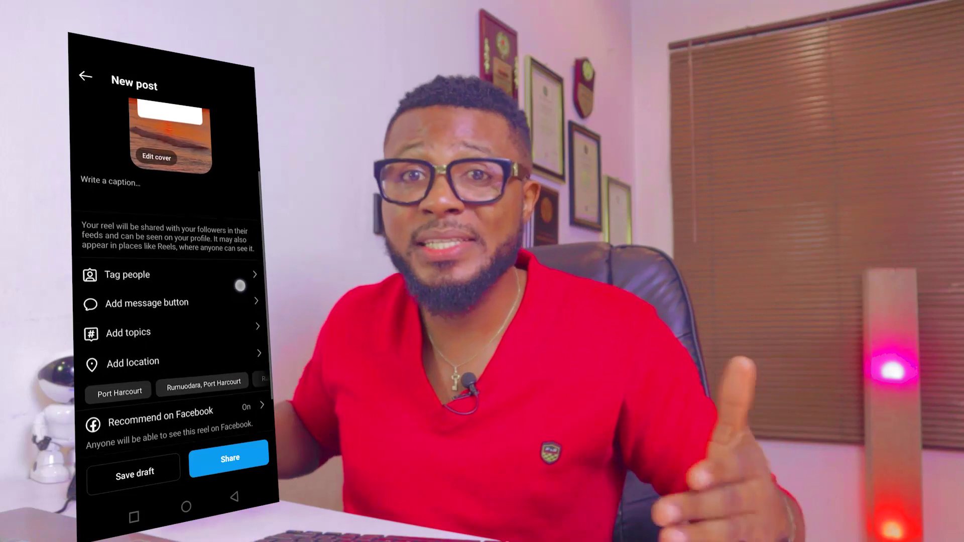
left_click(161, 424)
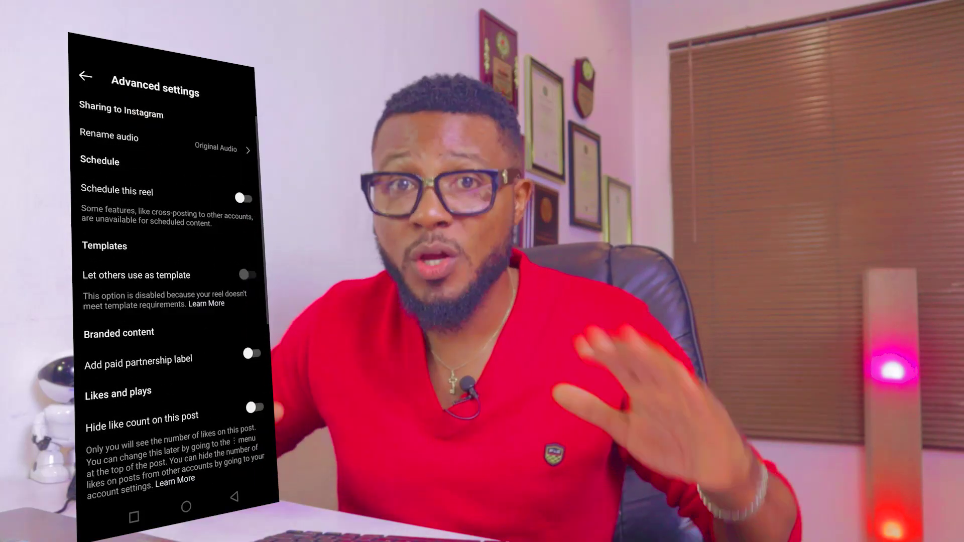
scroll(170, 301, "down", 2)
scroll(202, 329, "up", 2)
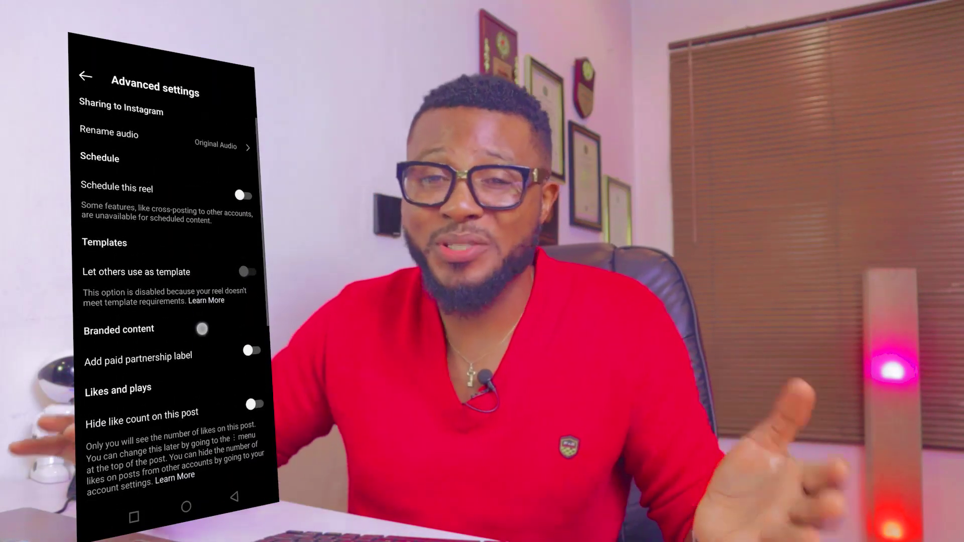
left_click(244, 198)
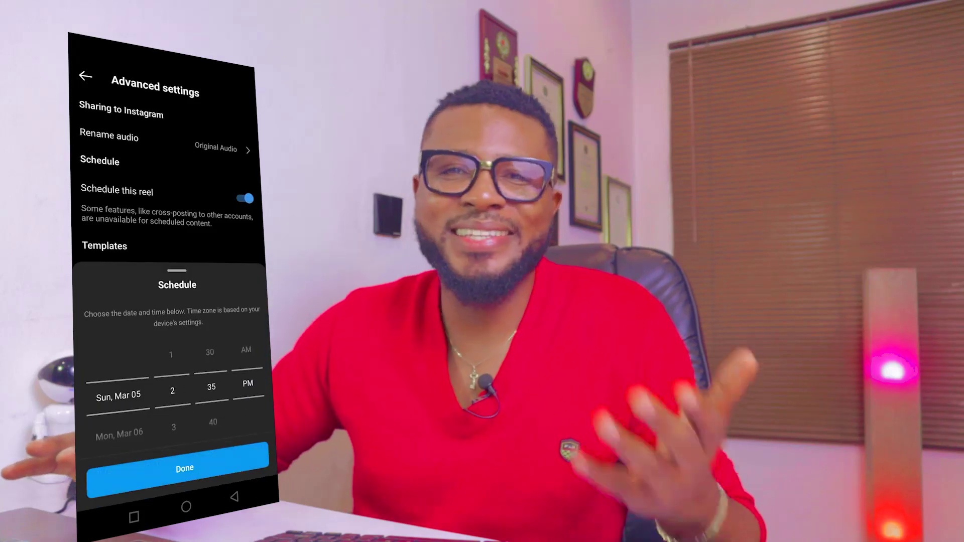
scroll(115, 392, "down", 1)
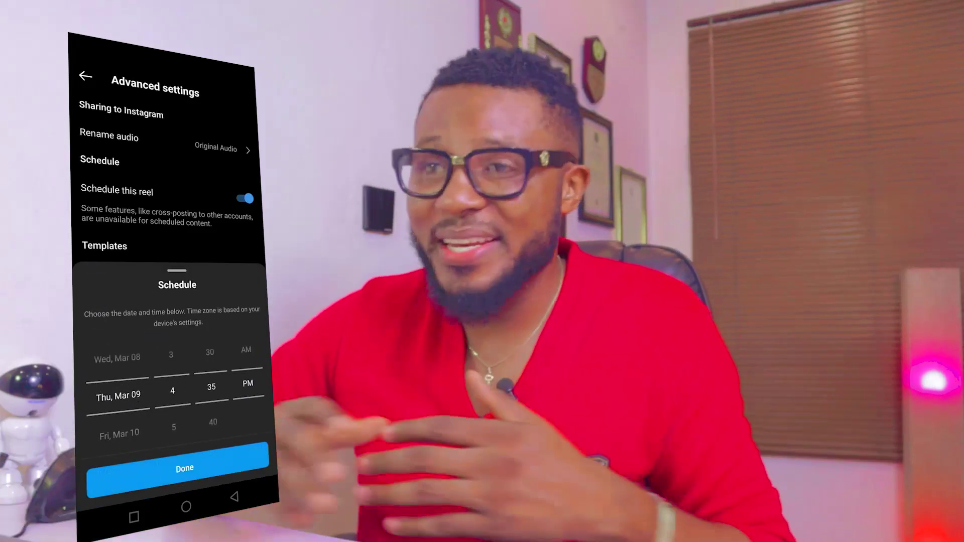
left_click(185, 469)
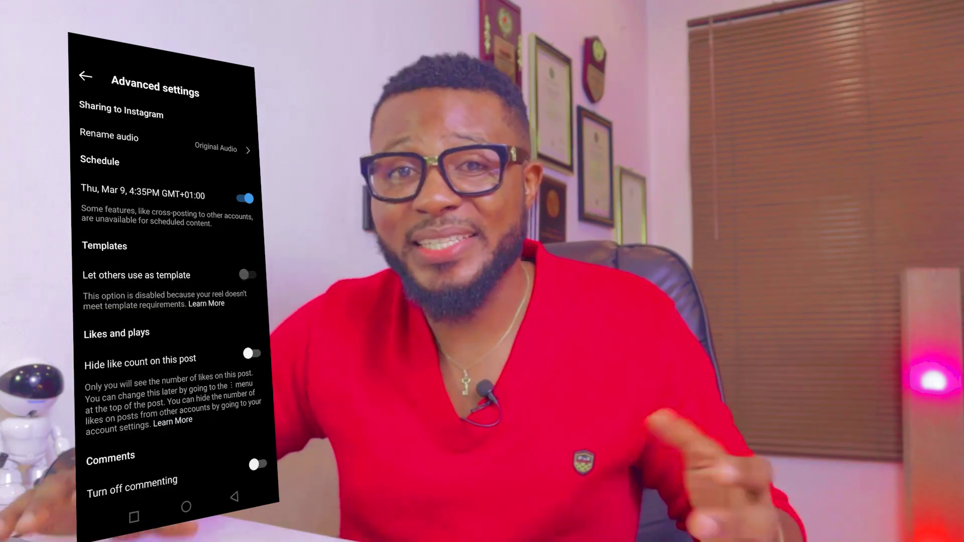
Look through the reel's remaining advanced settings and return to the new post, choosing to continue scheduling
scroll(121, 372, "down", 2)
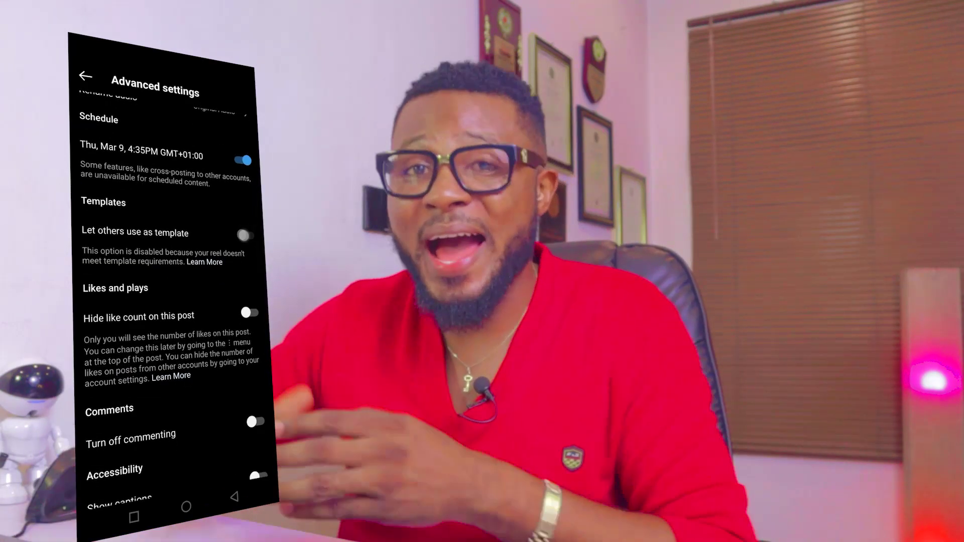
scroll(248, 306, "down", 5)
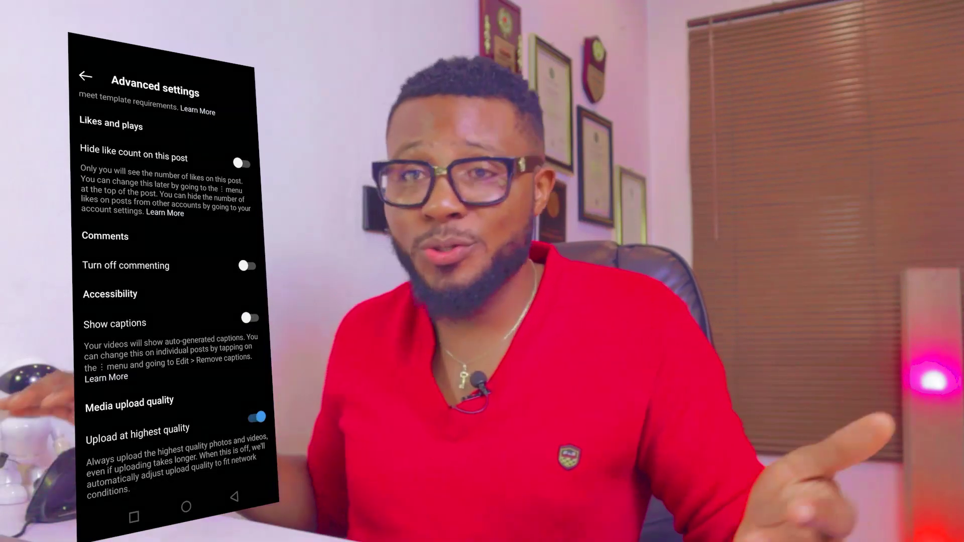
scroll(206, 455, "up", 6)
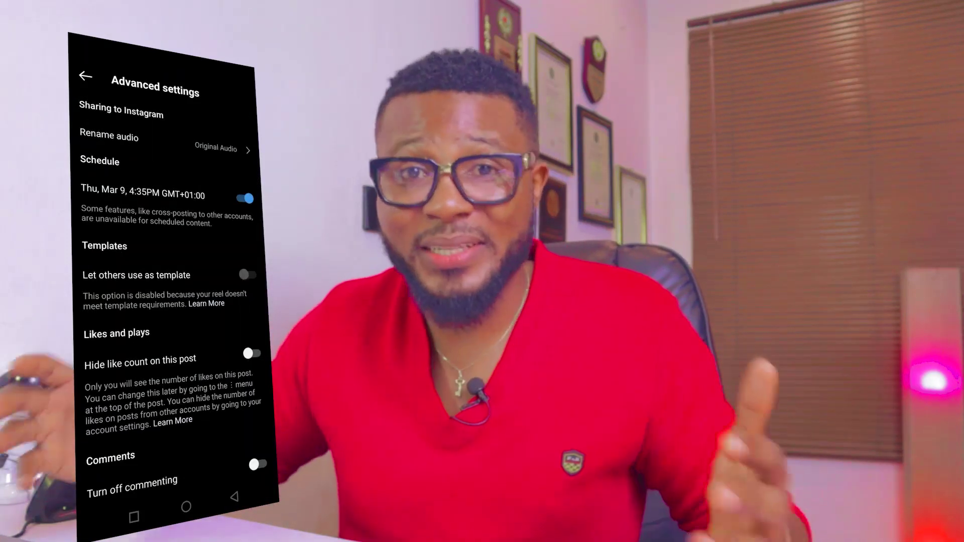
scroll(171, 281, "down", 3)
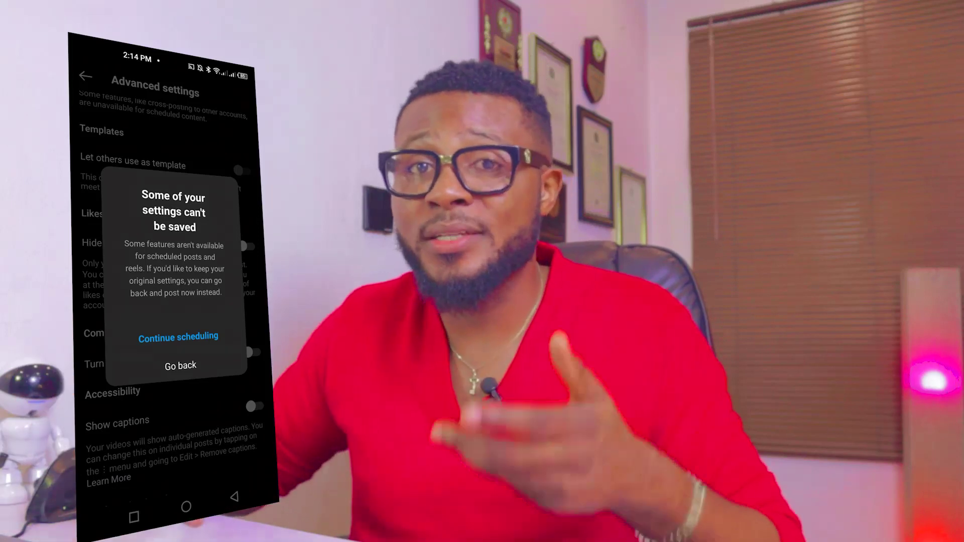
left_click(179, 338)
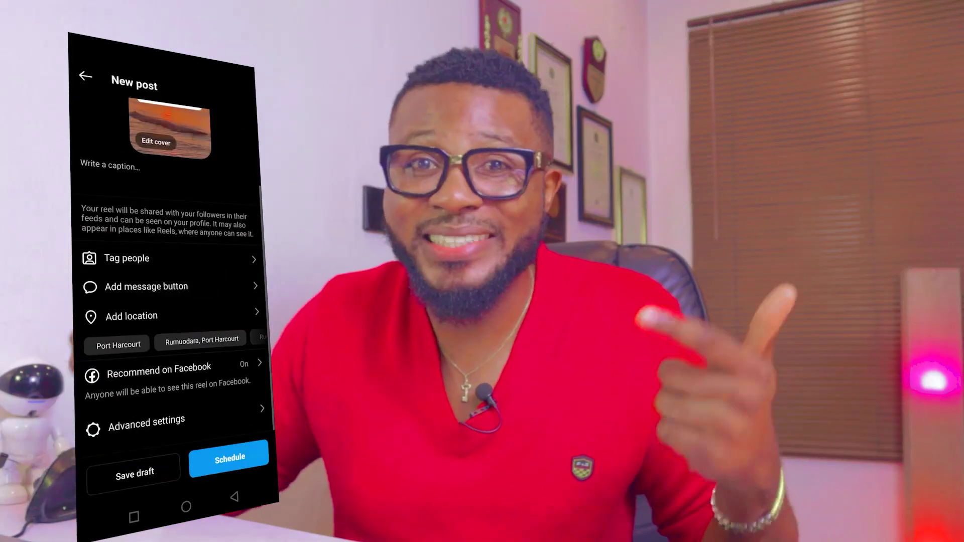
Add the caption "Test" to the reel and schedule the post
scroll(171, 301, "up", 3)
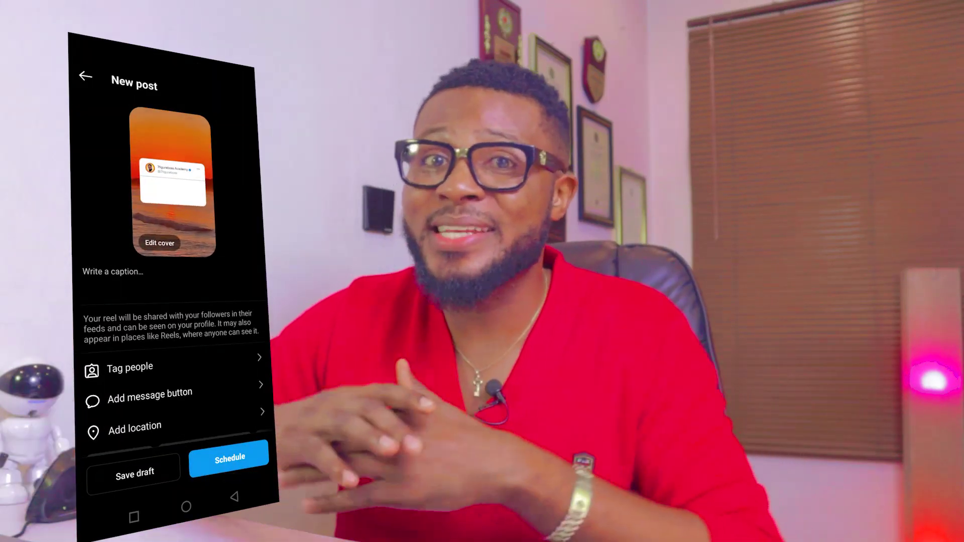
left_click(113, 271)
type("Test")
key("Escape")
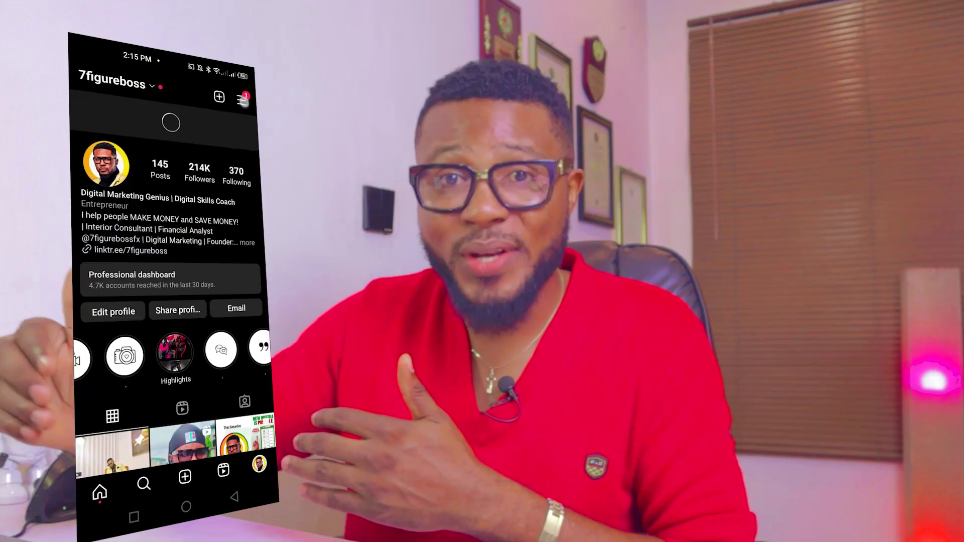
Open the profile's scheduled content and view the scheduled reel captioned "Test"
left_click(243, 97)
left_click(141, 198)
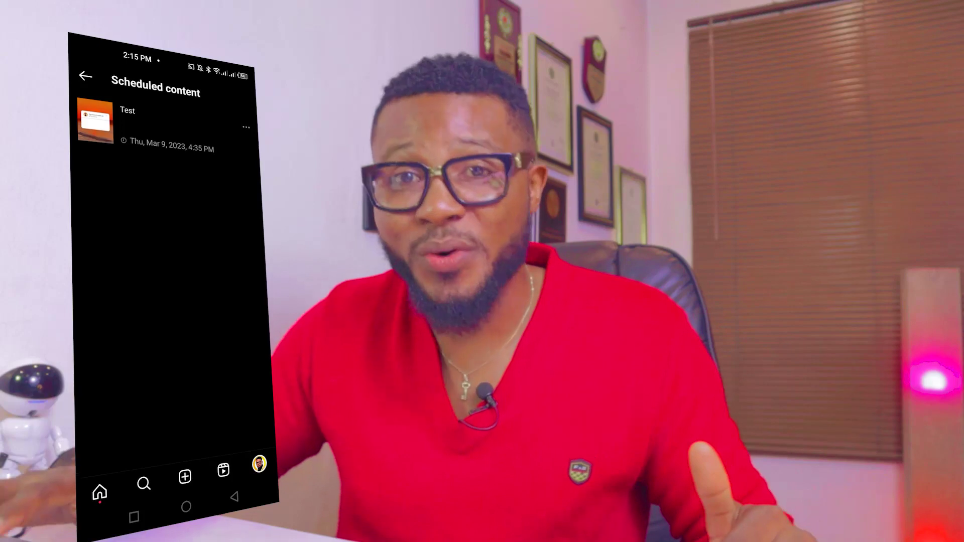
left_click(121, 118)
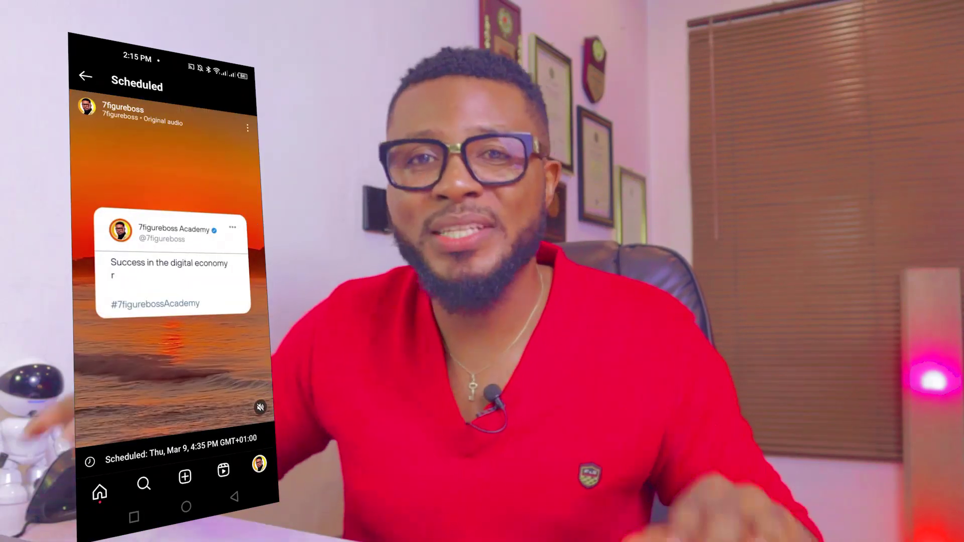